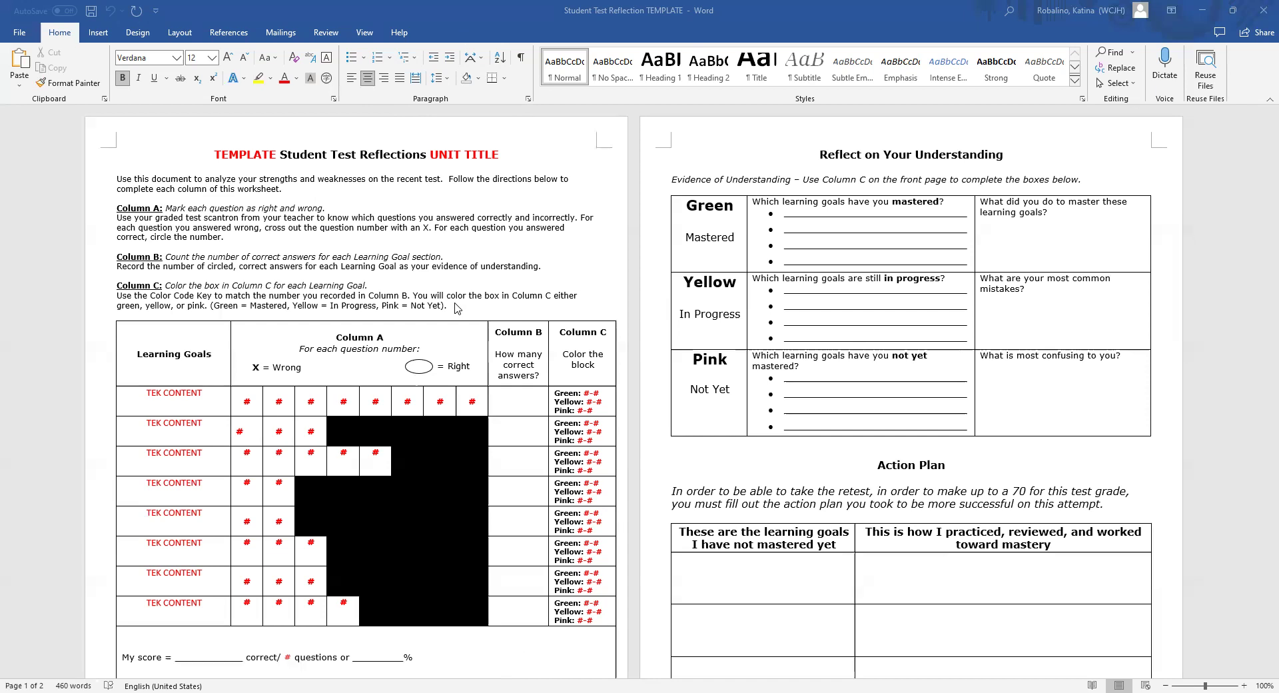
Step: Shade the second question cell of the first TEK CONTENT row black
left_click(186, 402)
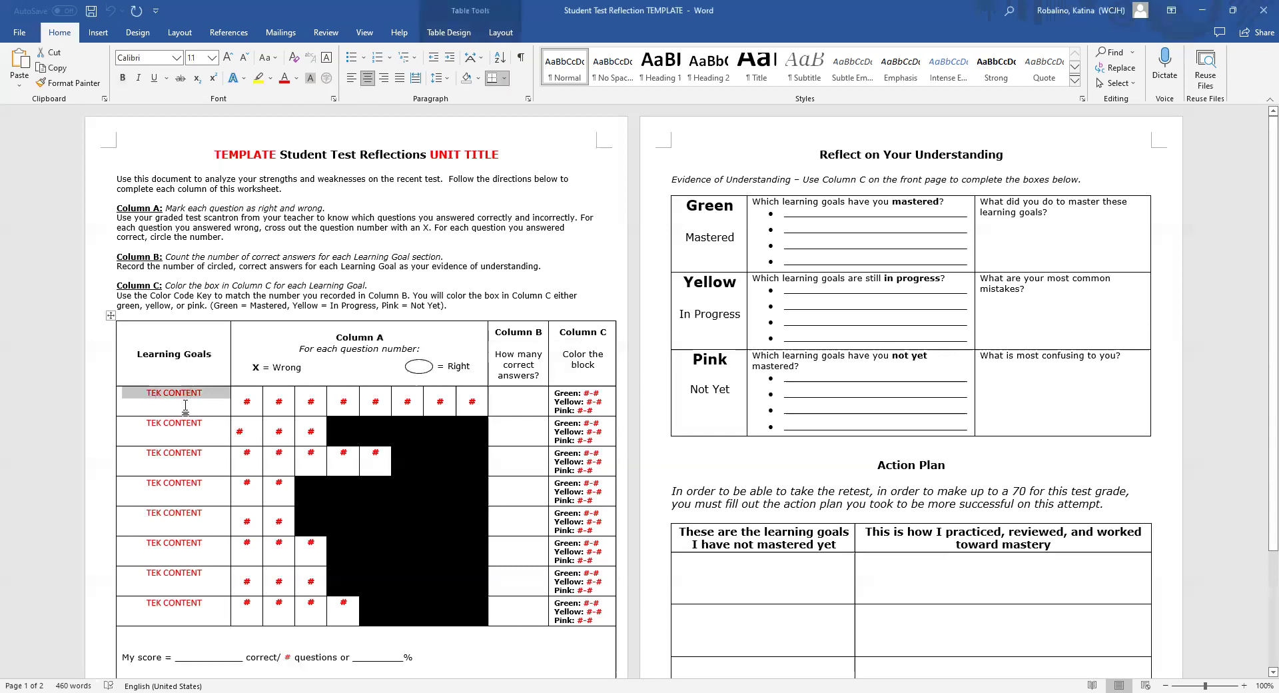
left_click(186, 405)
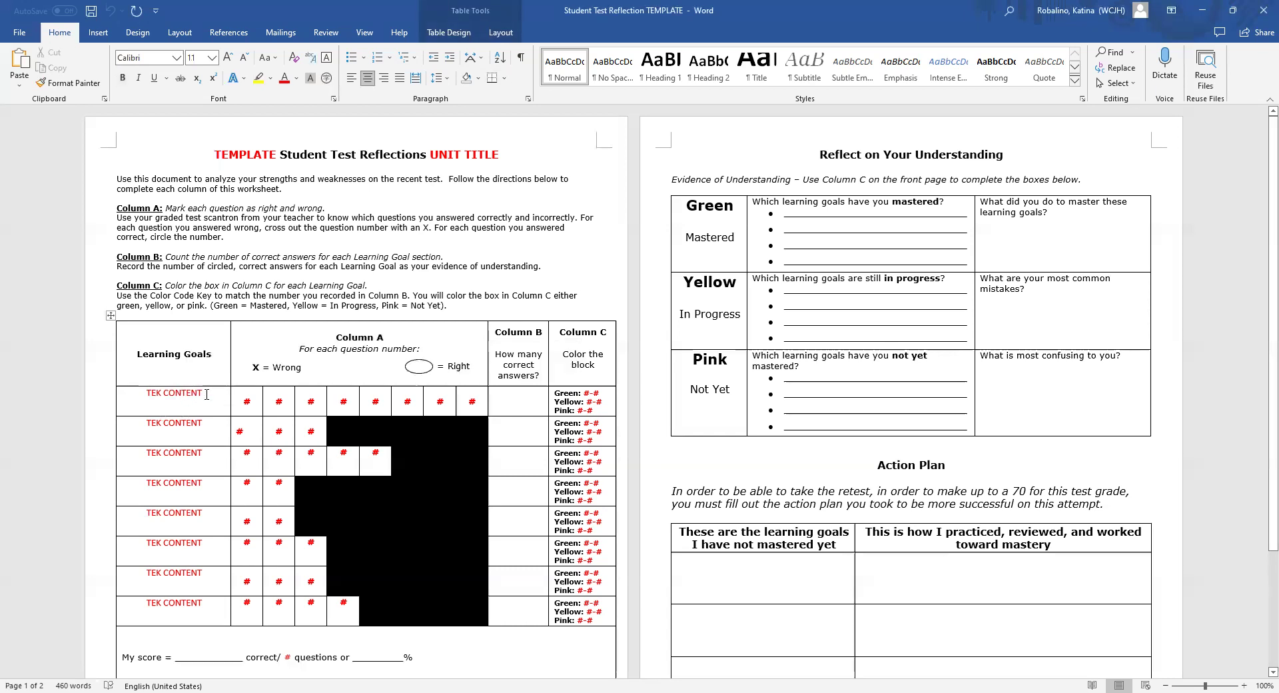
left_click(249, 398)
left_click(193, 395)
left_click(262, 415)
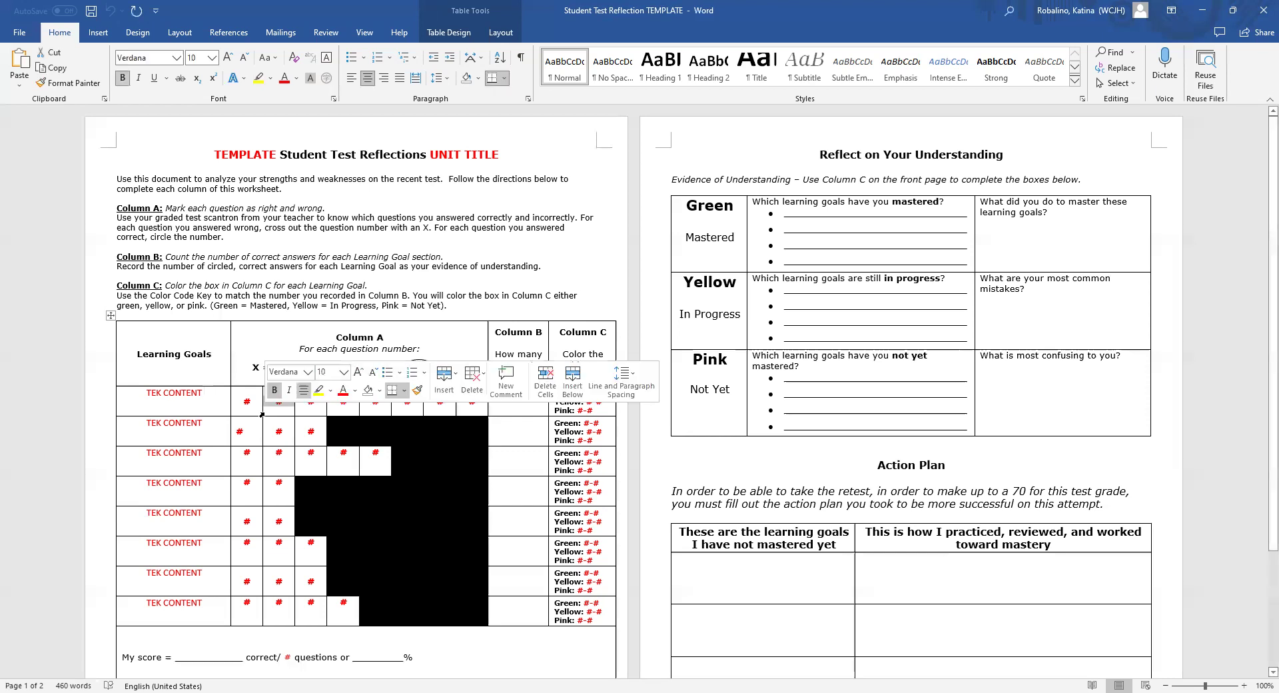
left_click(382, 394)
left_click(380, 424)
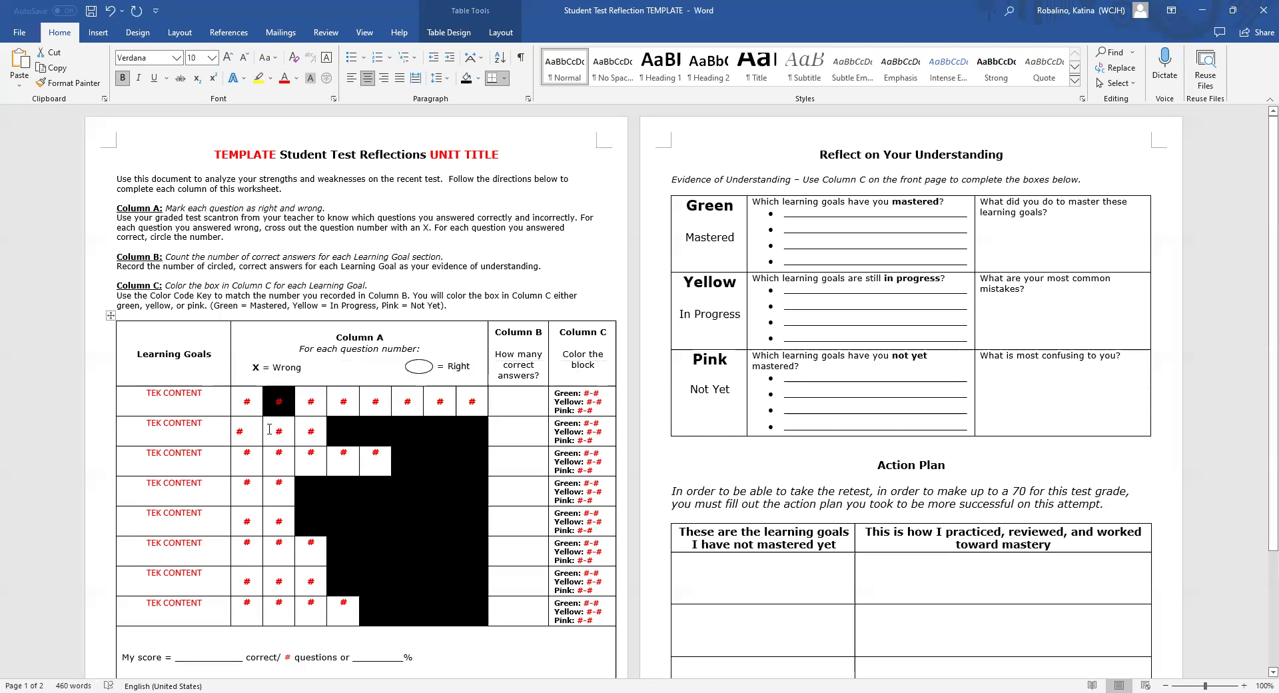
left_click(283, 401)
Step: Undo the second cell's black shading and shade the first row's last question cell black
right_click(264, 415)
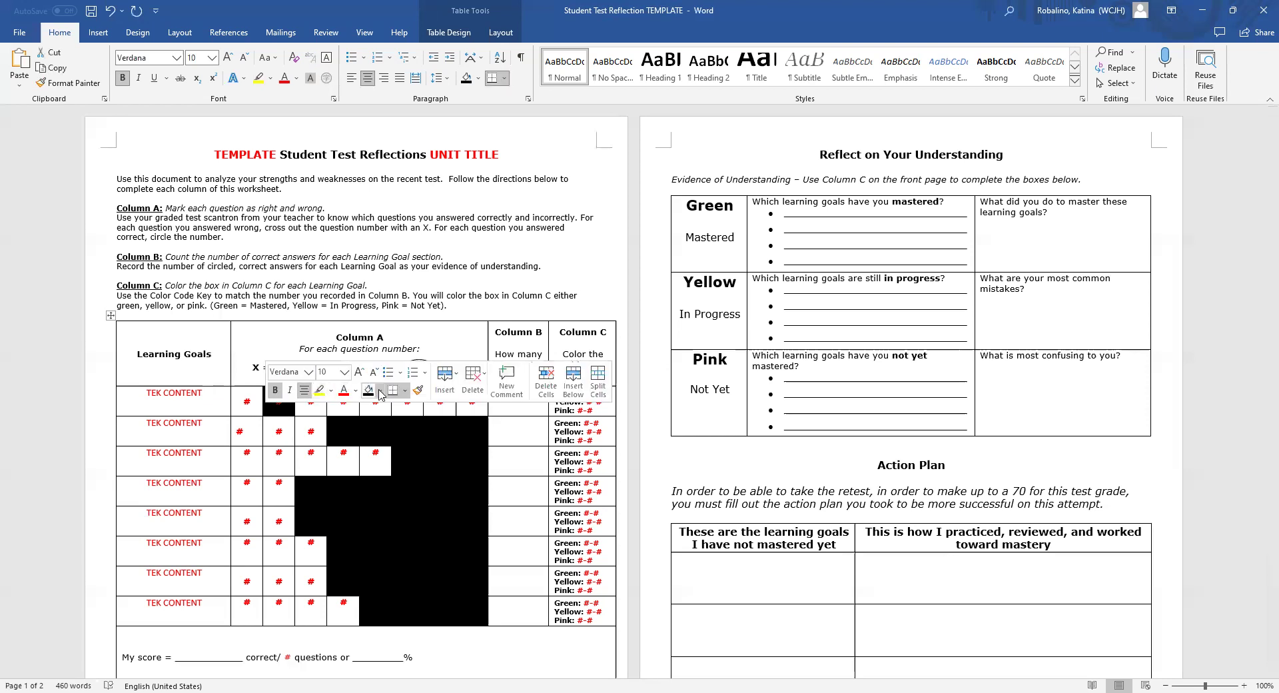
key("ctrl+z")
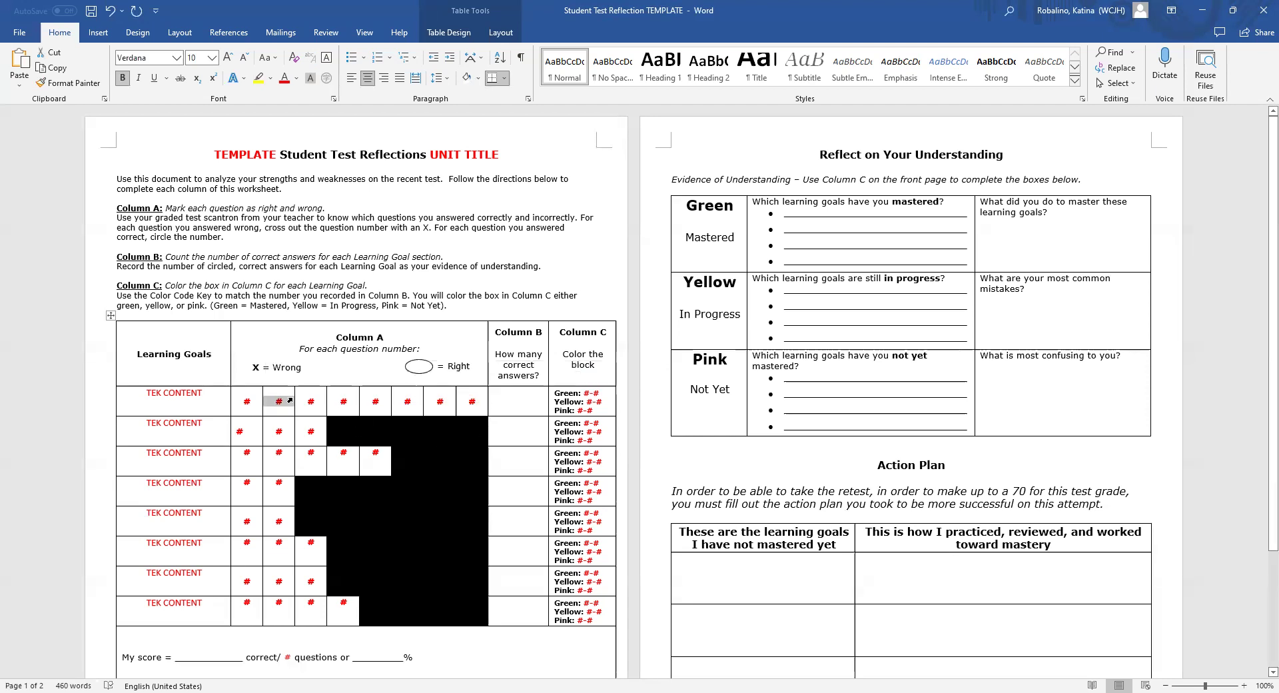
right_click(455, 414)
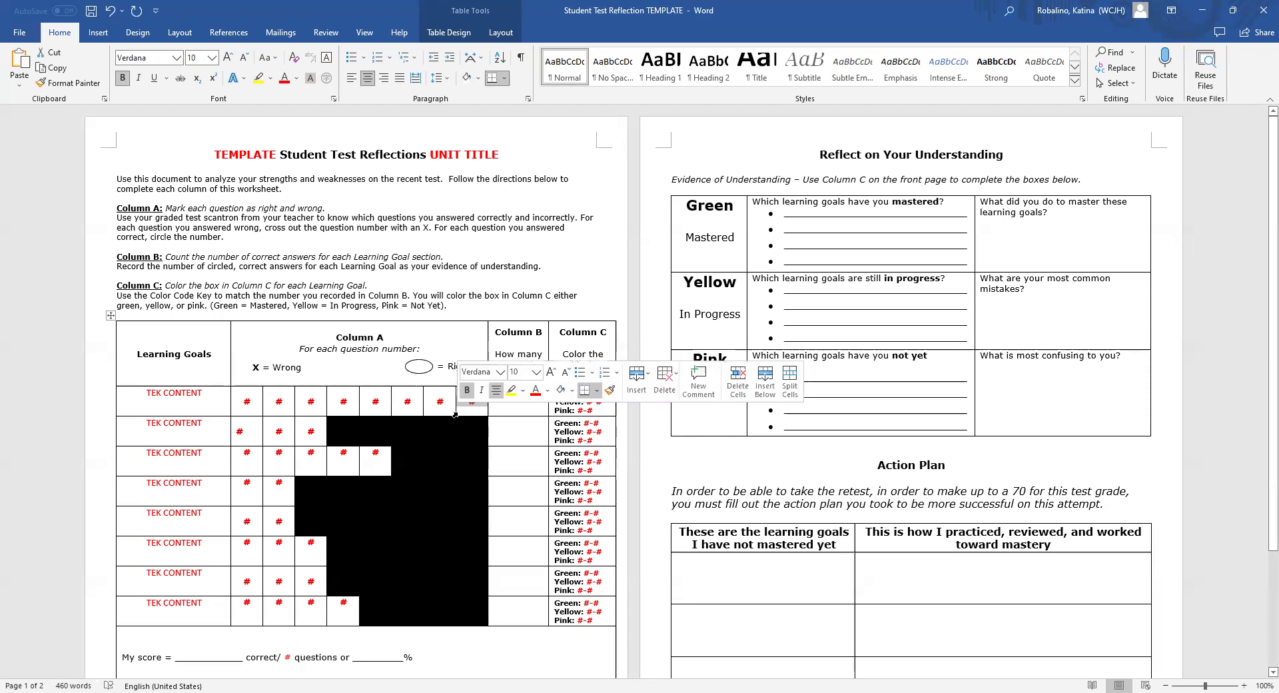
left_click(572, 391)
left_click(571, 421)
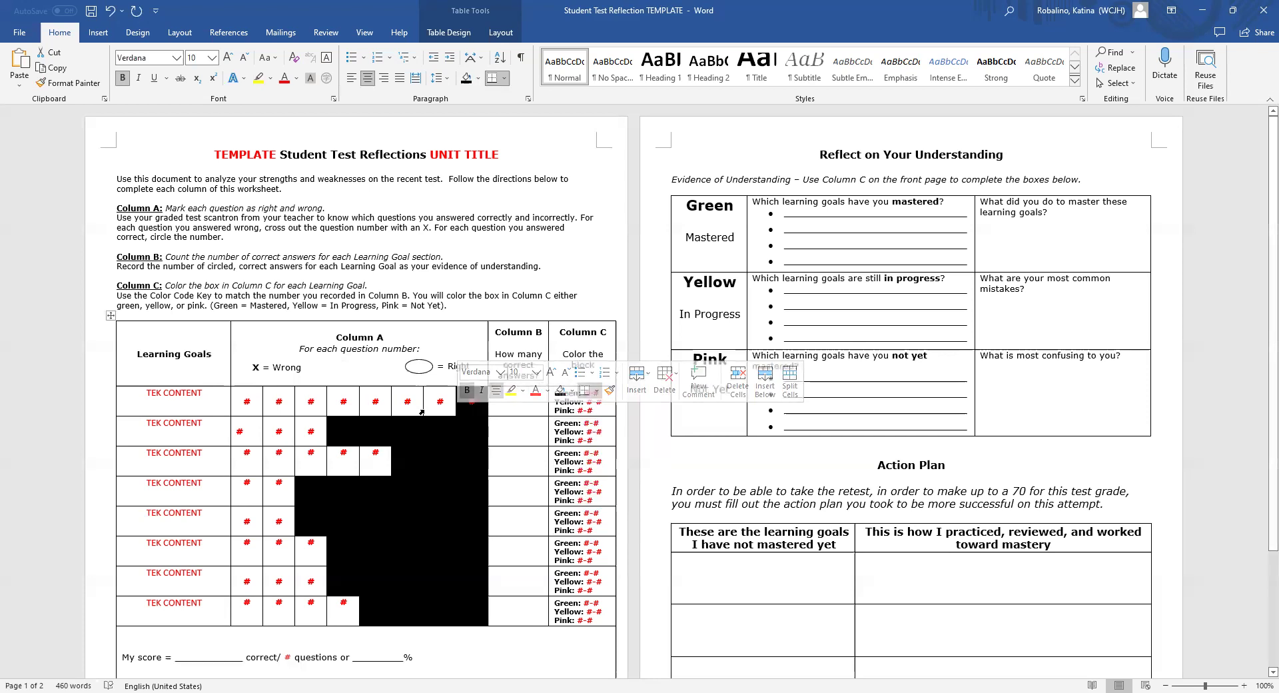
Step: Shade the three neighbouring first-row question cells black too, repeating with F4
left_click(422, 412)
key("F4")
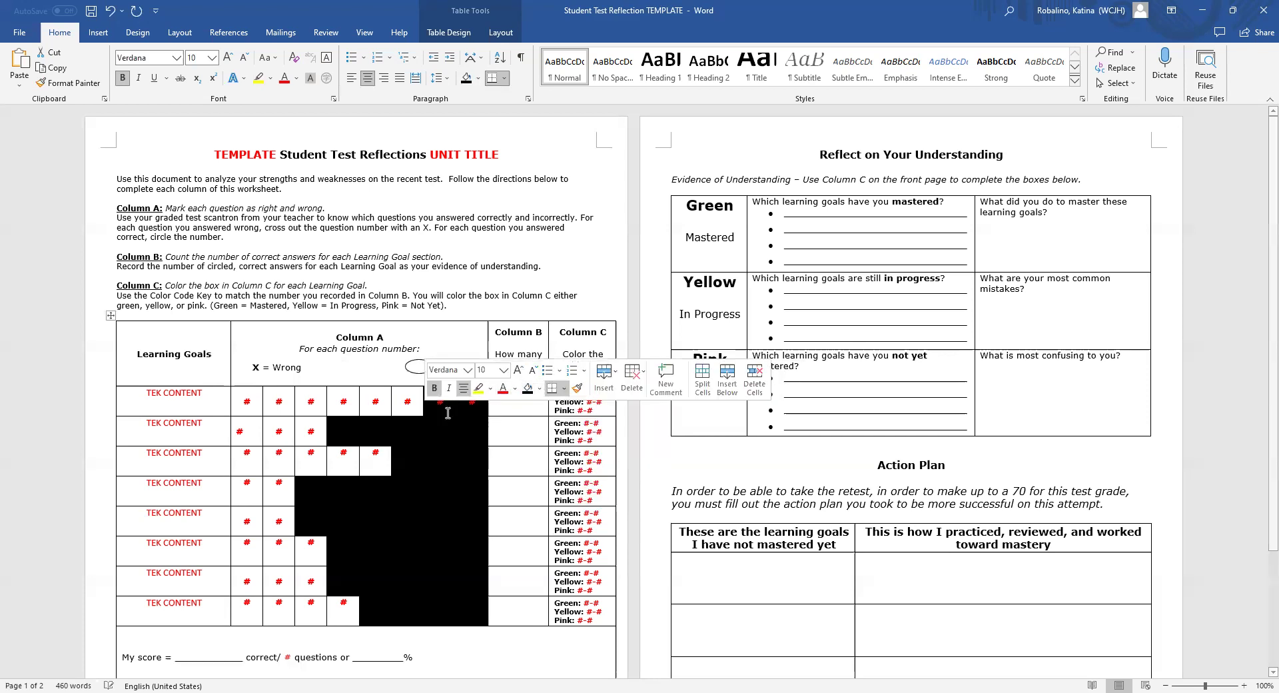
left_click(390, 411)
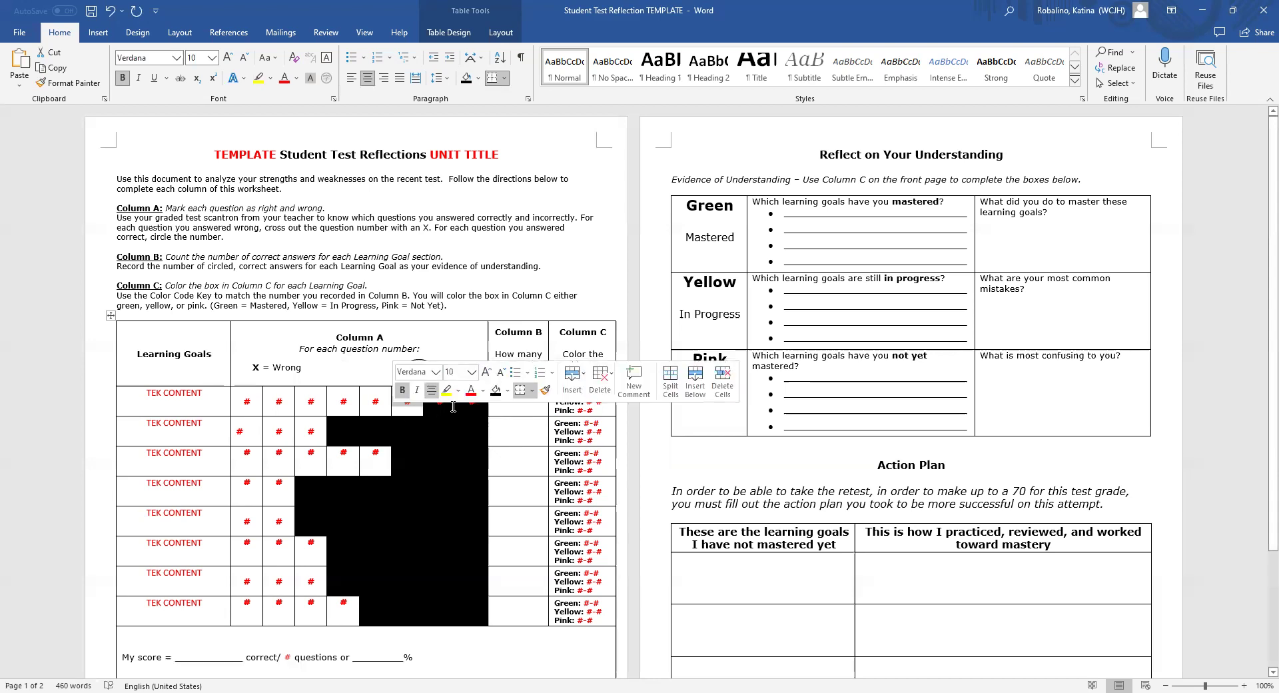
left_click(498, 392)
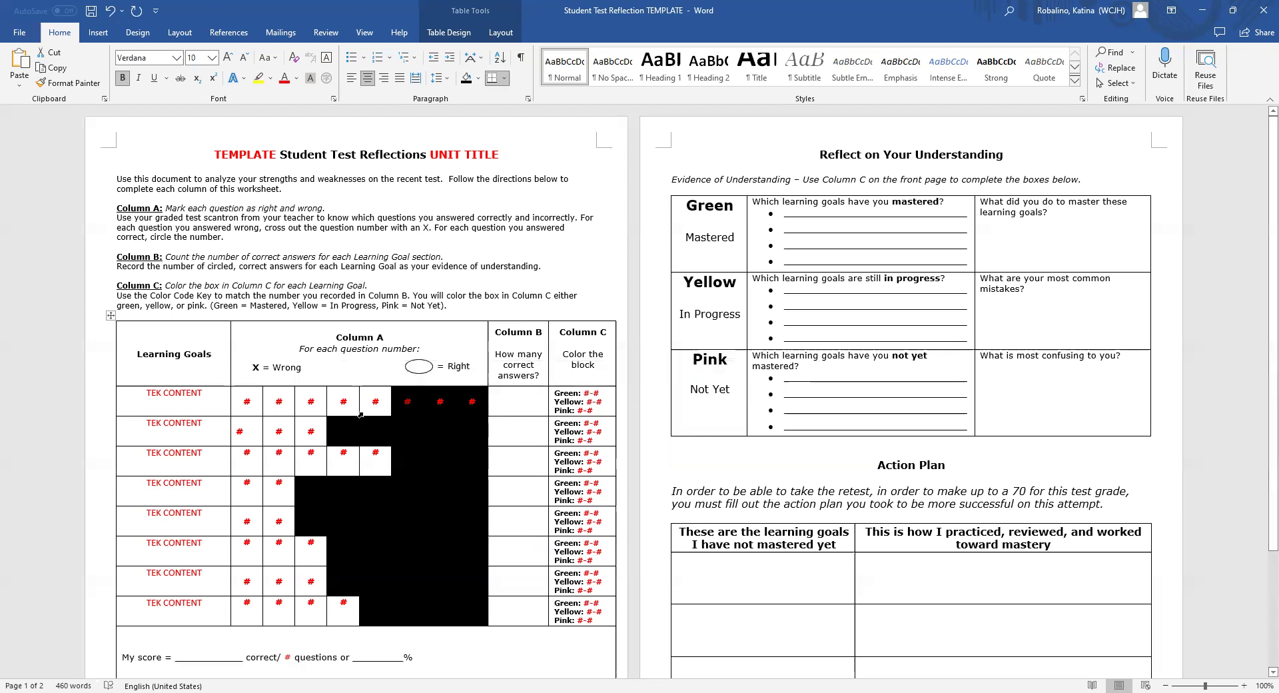
left_click(361, 412)
left_click(463, 394)
left_click(276, 400)
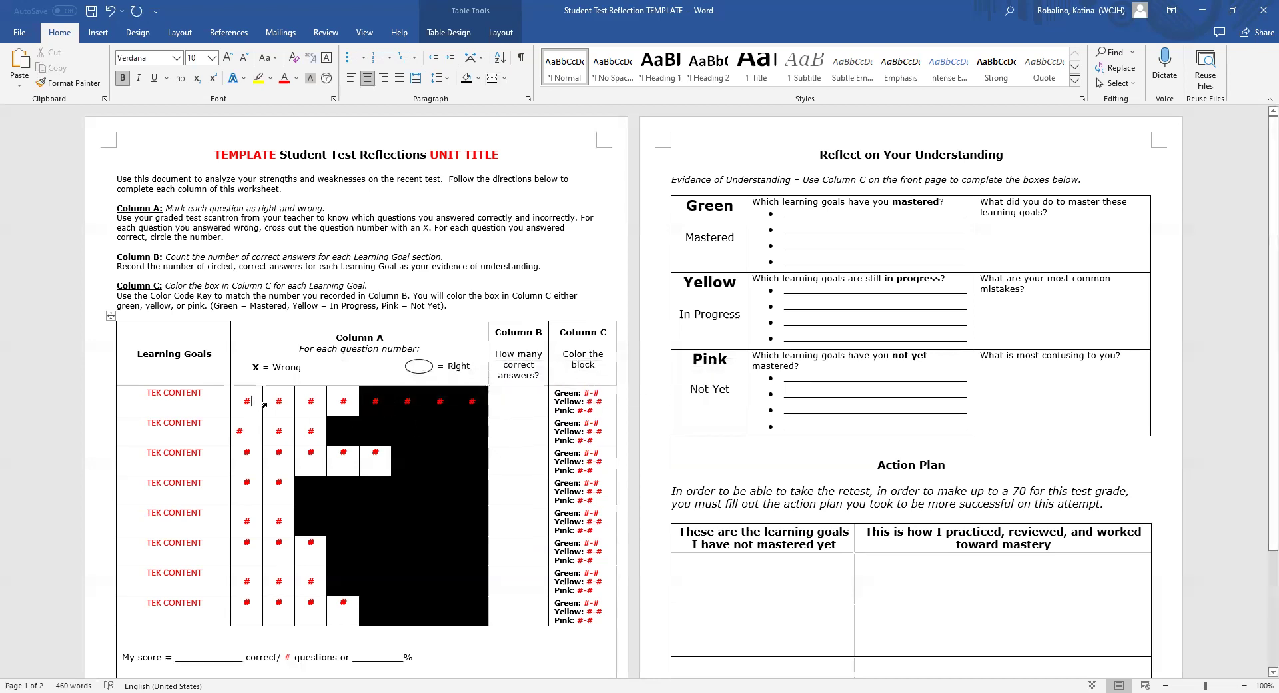
left_click(342, 401)
Step: Set a black question cell in the fifth TEK CONTENT row back to No Color
left_click(292, 535)
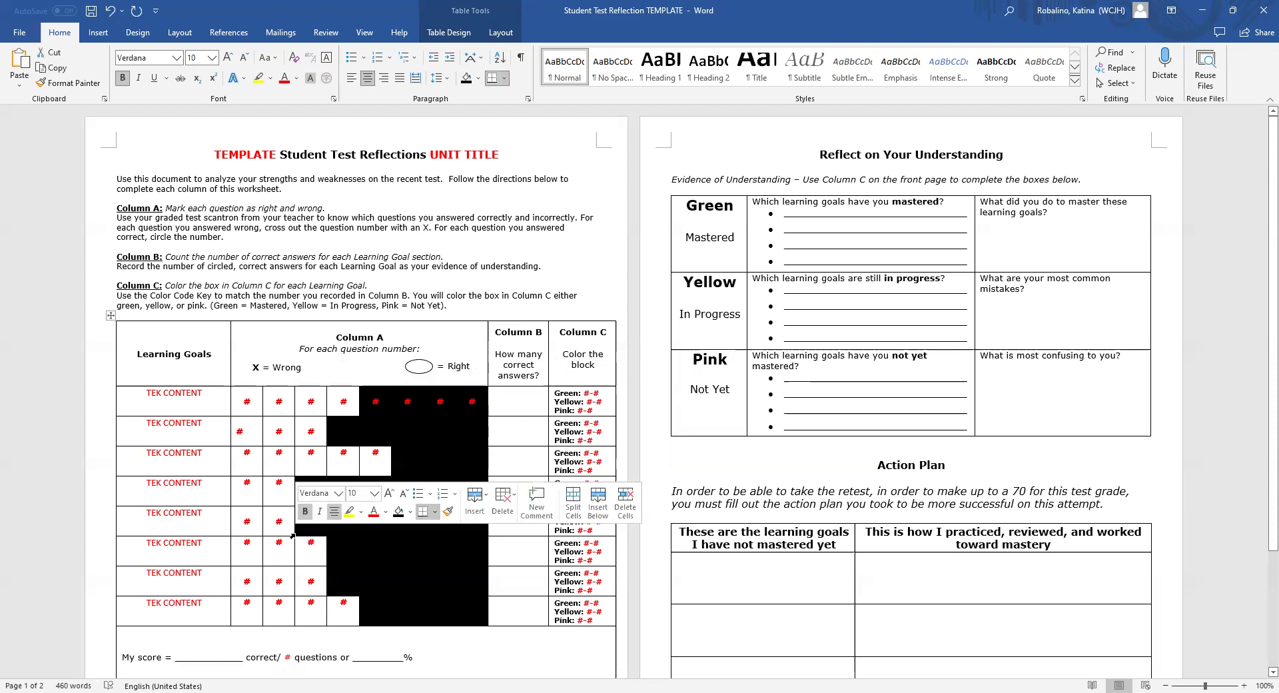
left_click(410, 512)
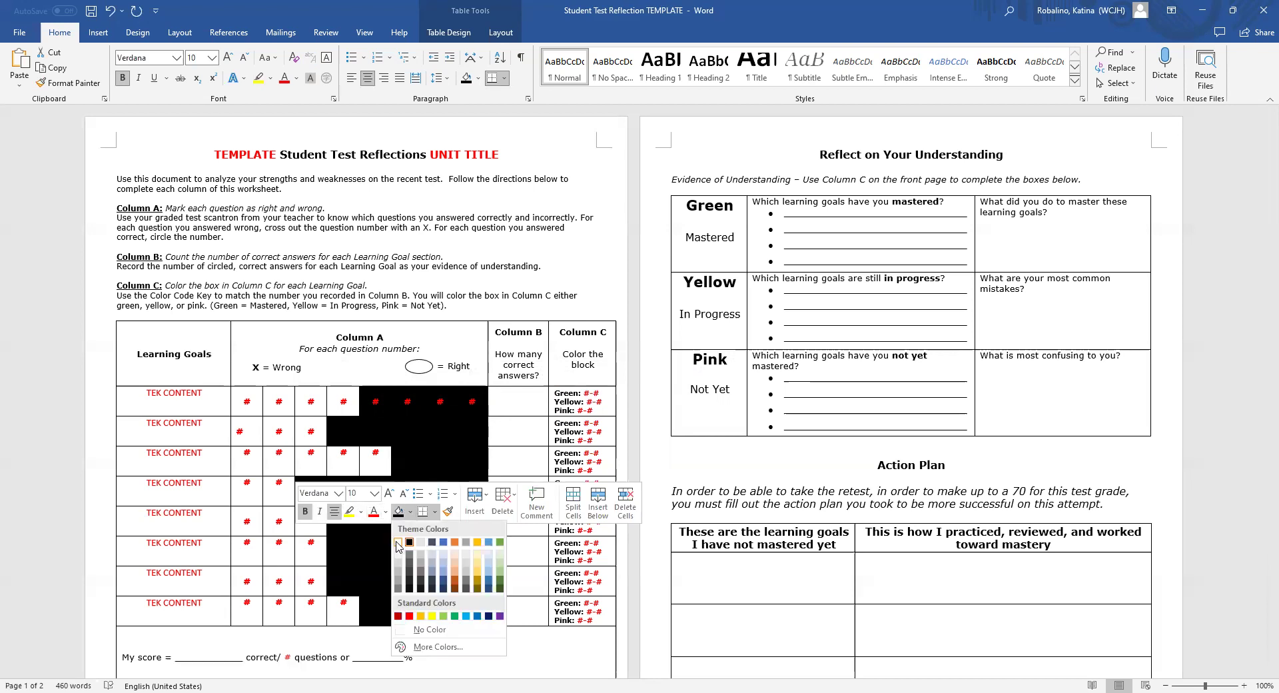
left_click(325, 535)
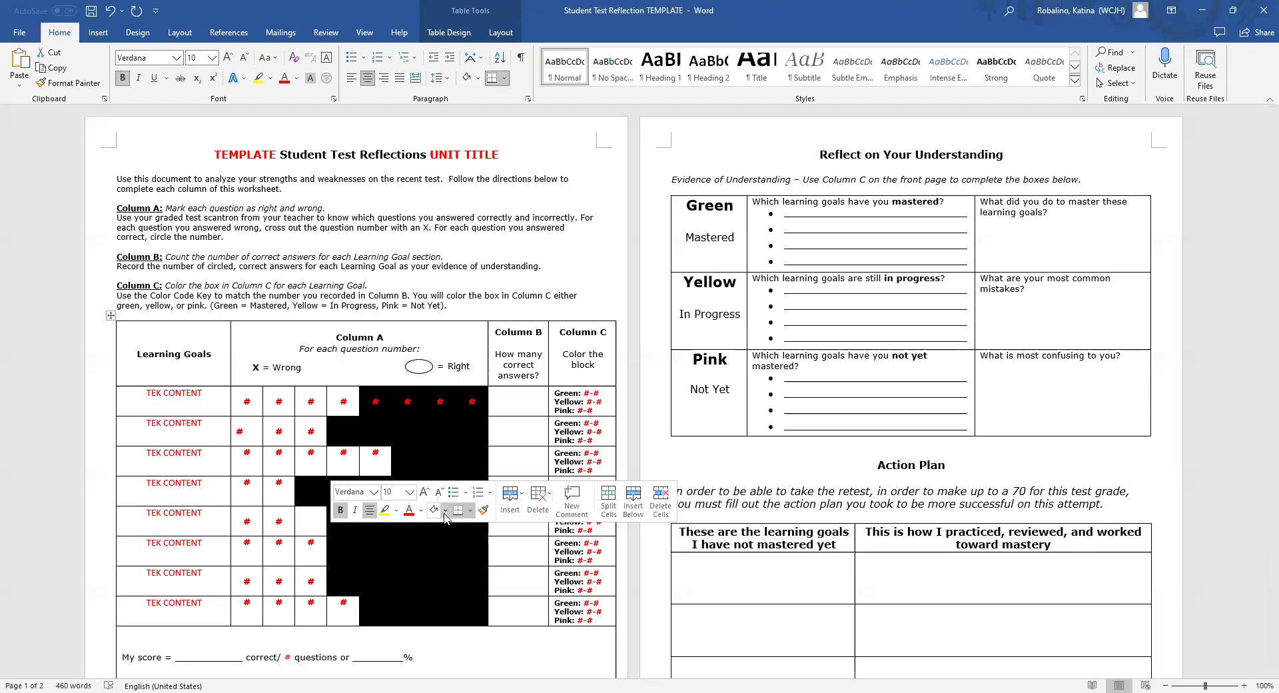
left_click(252, 543)
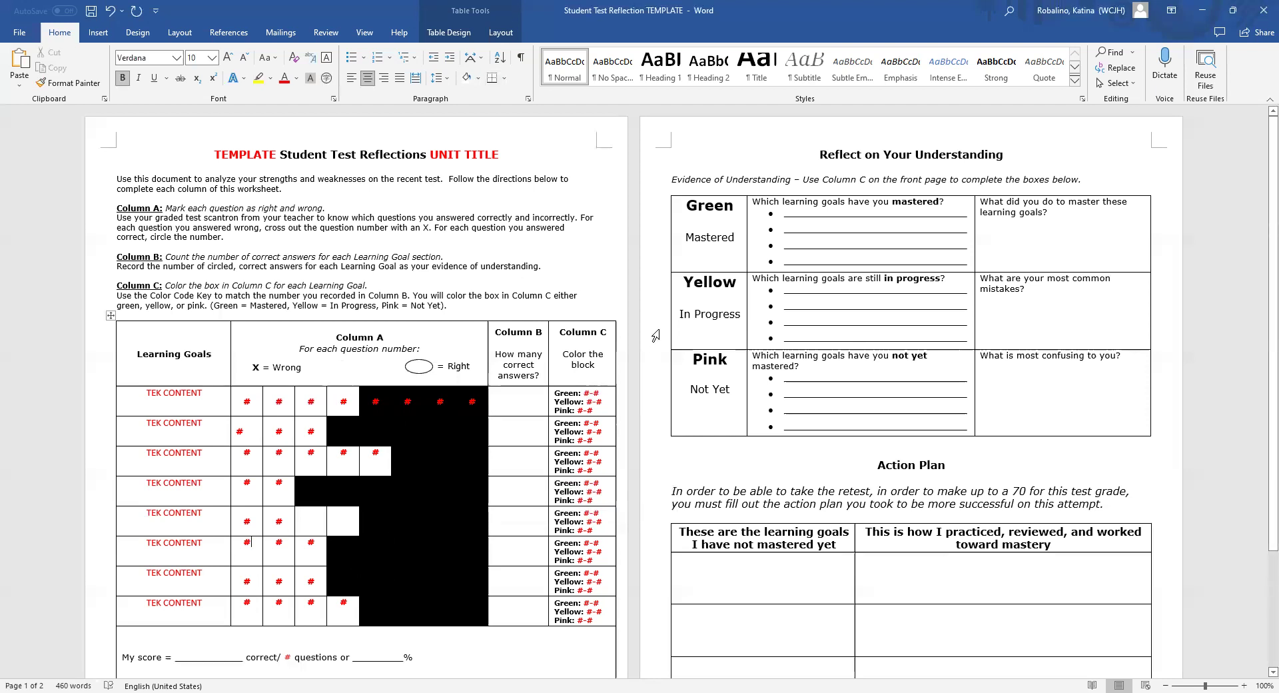
scroll(928, 366, "down", 3)
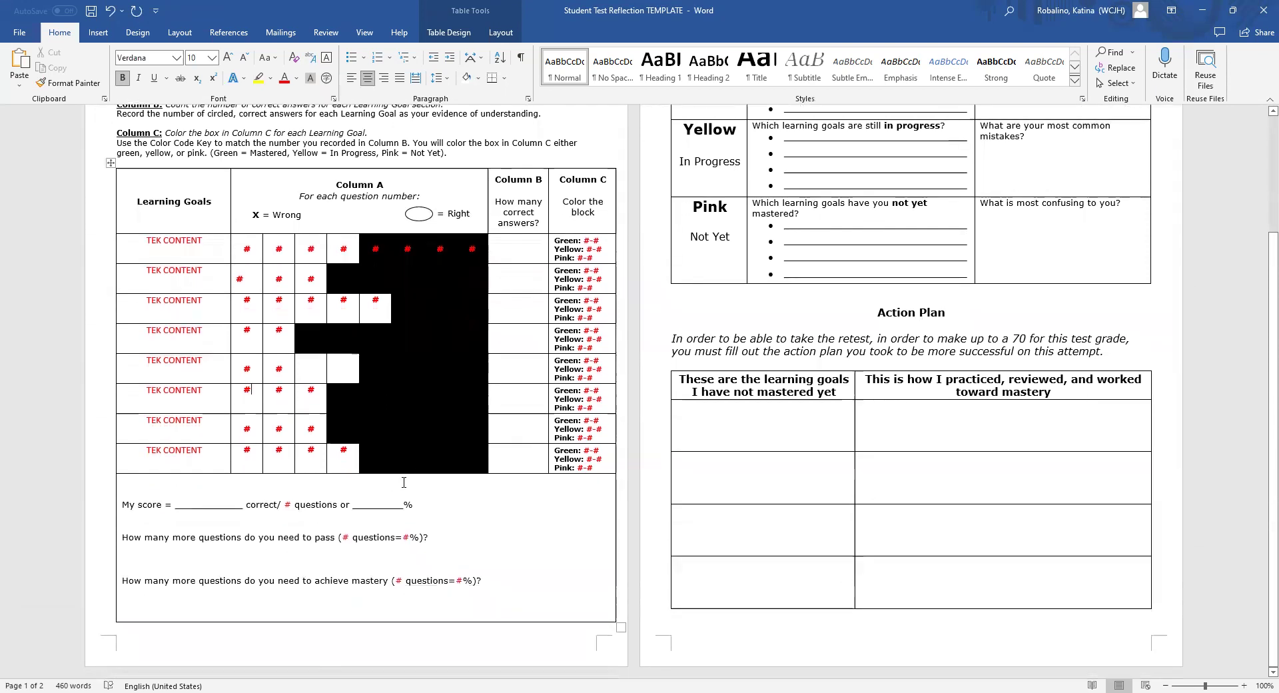
left_click_drag(489, 581, 122, 504)
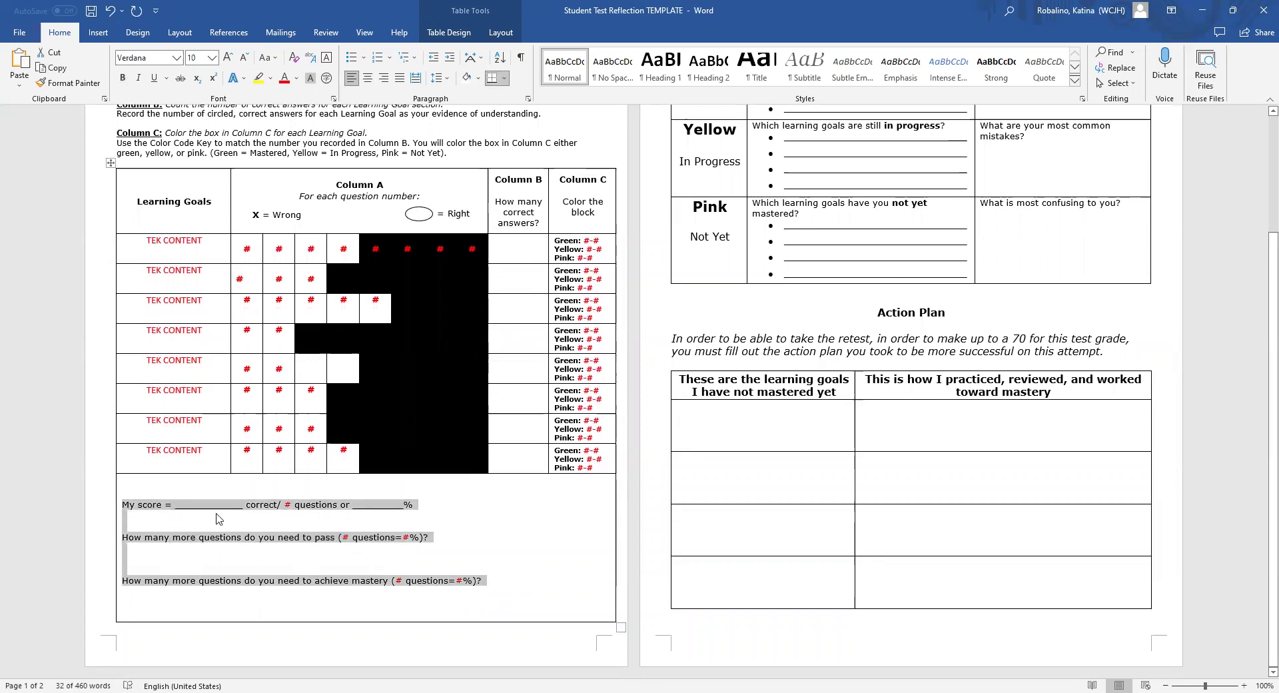
left_click(340, 505)
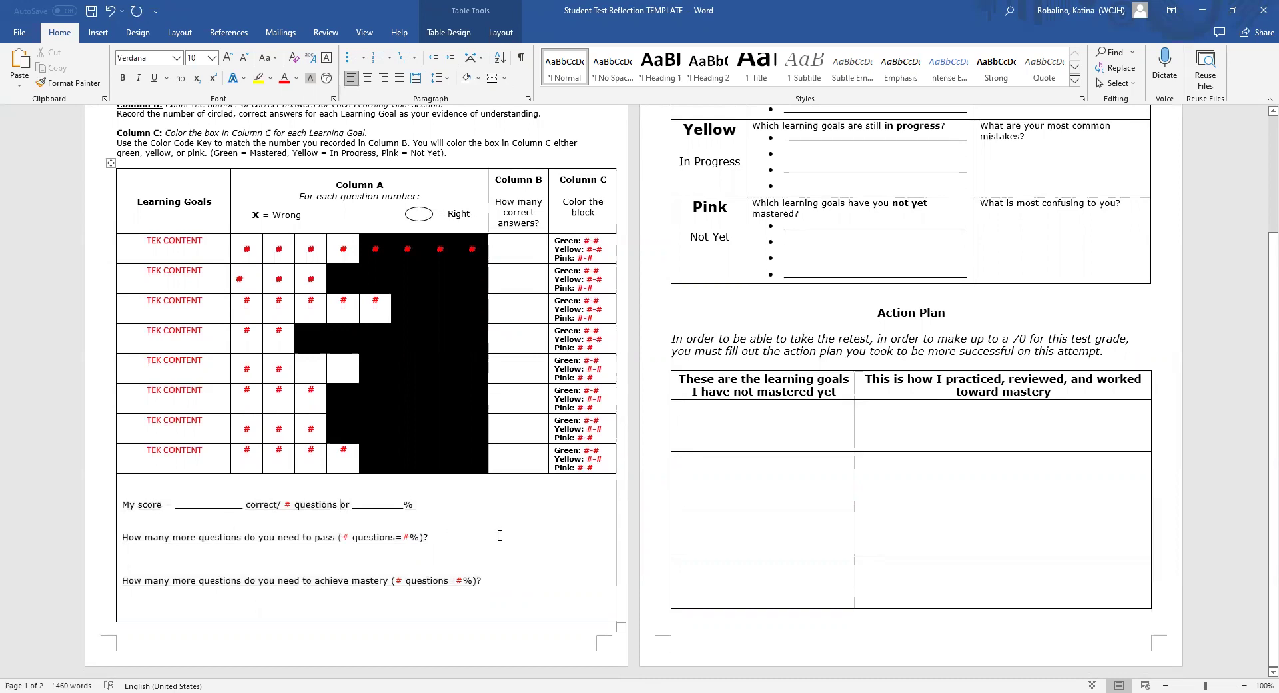
left_click(204, 504)
left_click(392, 505)
left_click_drag(172, 505, 278, 504)
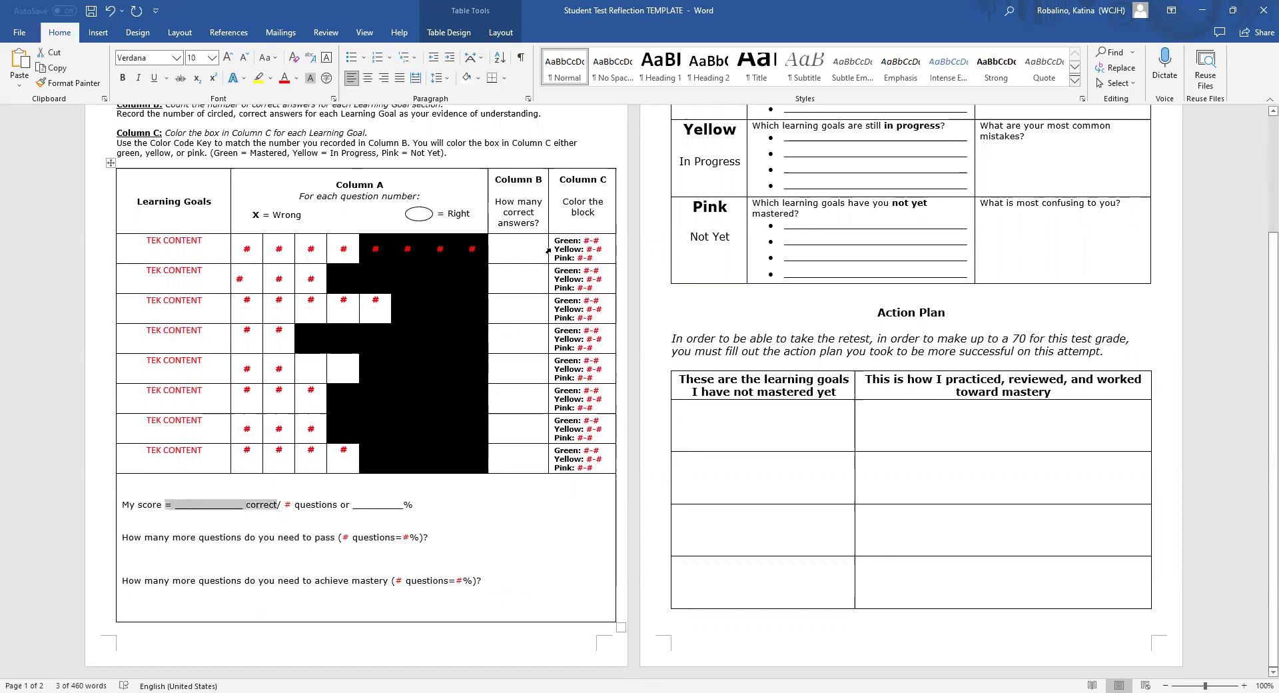
left_click(515, 269)
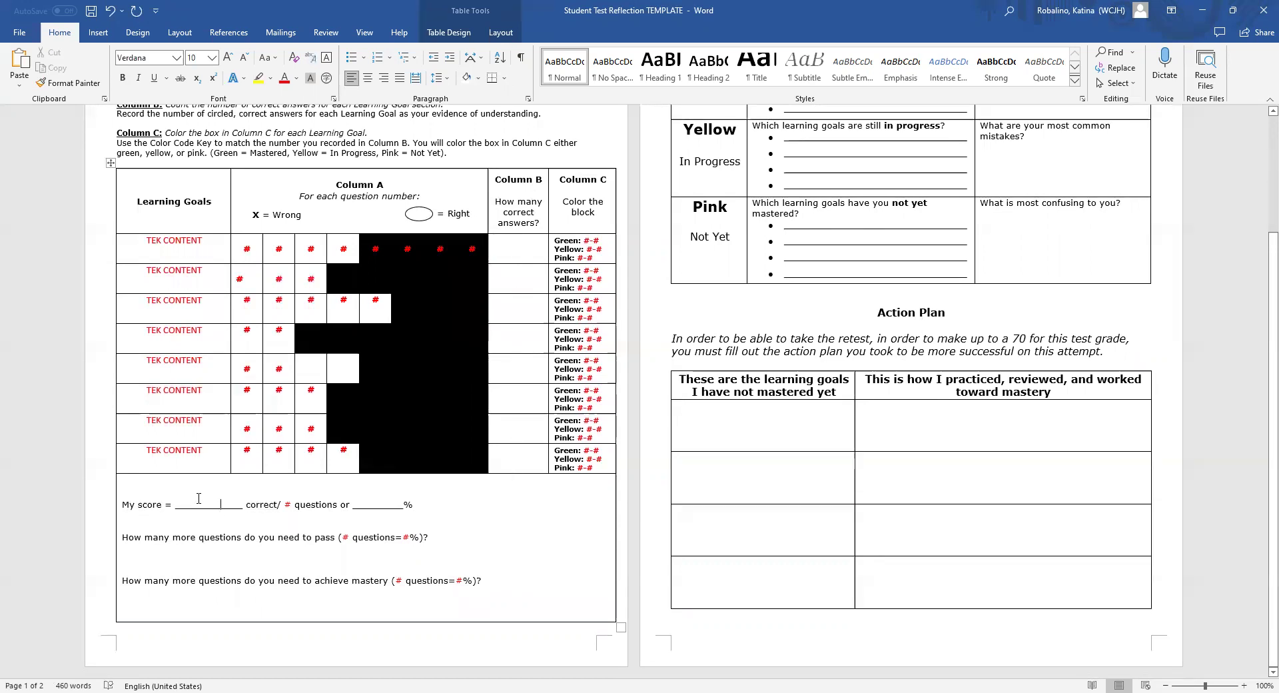
left_click(199, 503)
left_click(368, 506)
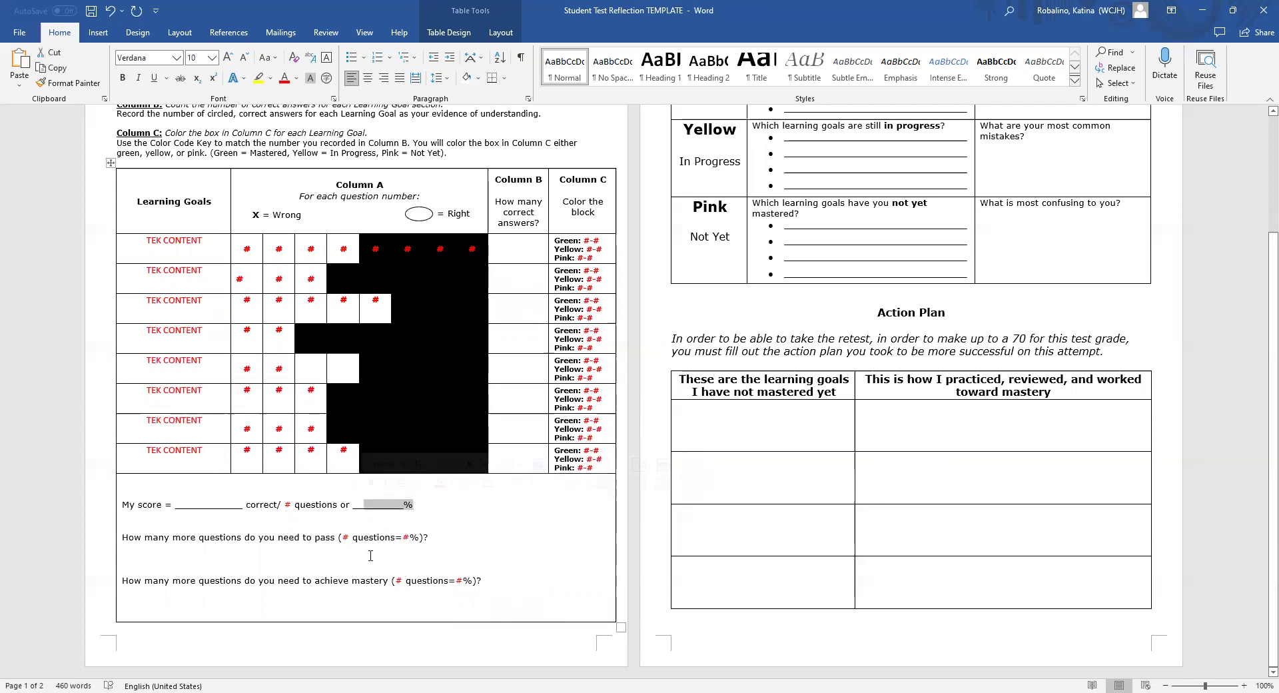
key("End")
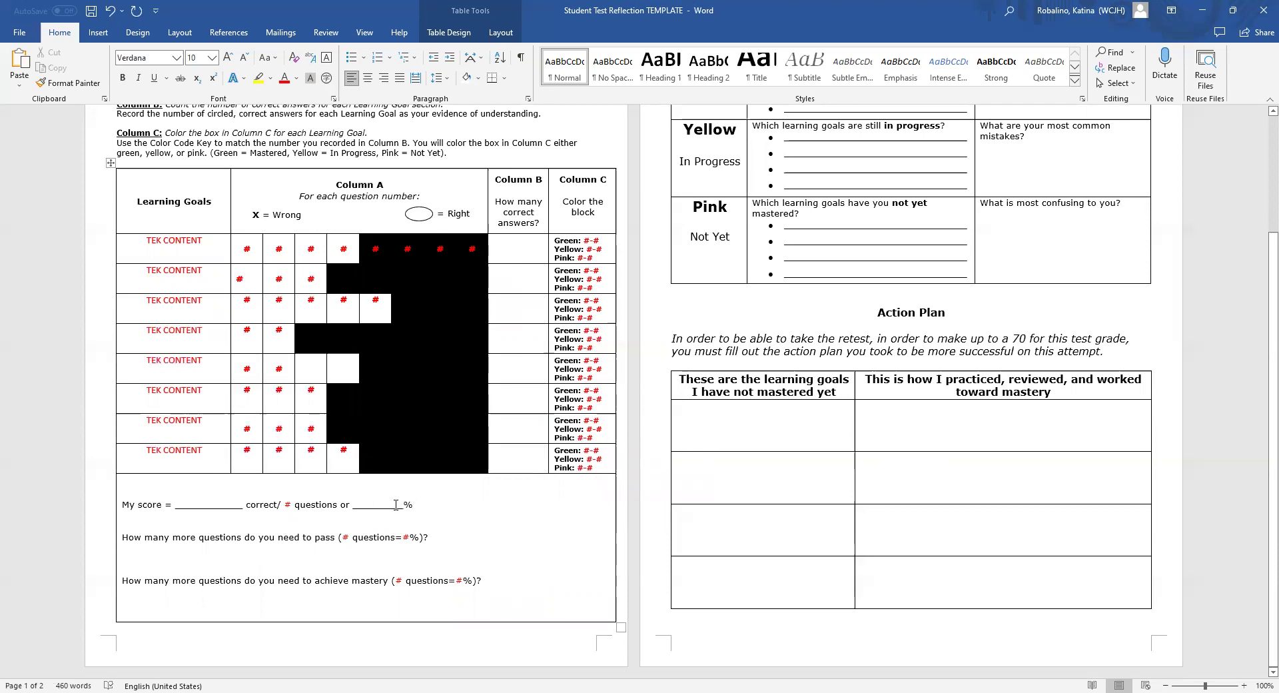
left_click_drag(413, 504, 121, 501)
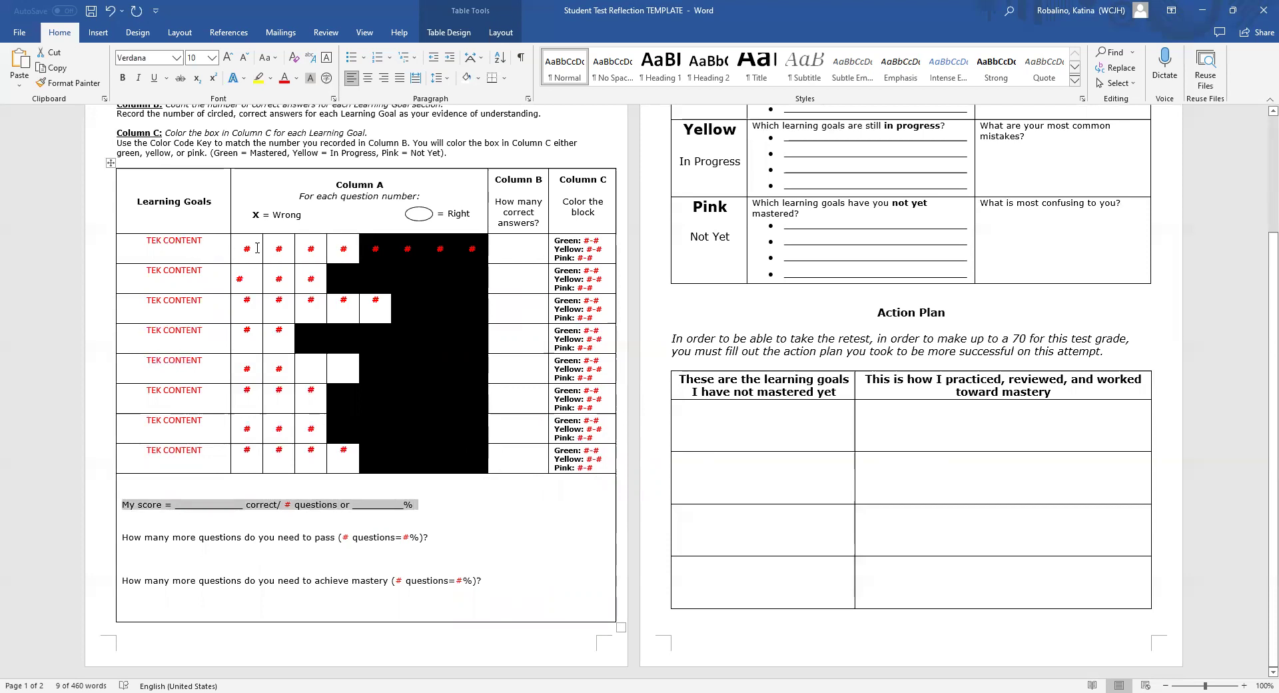
left_click(175, 245)
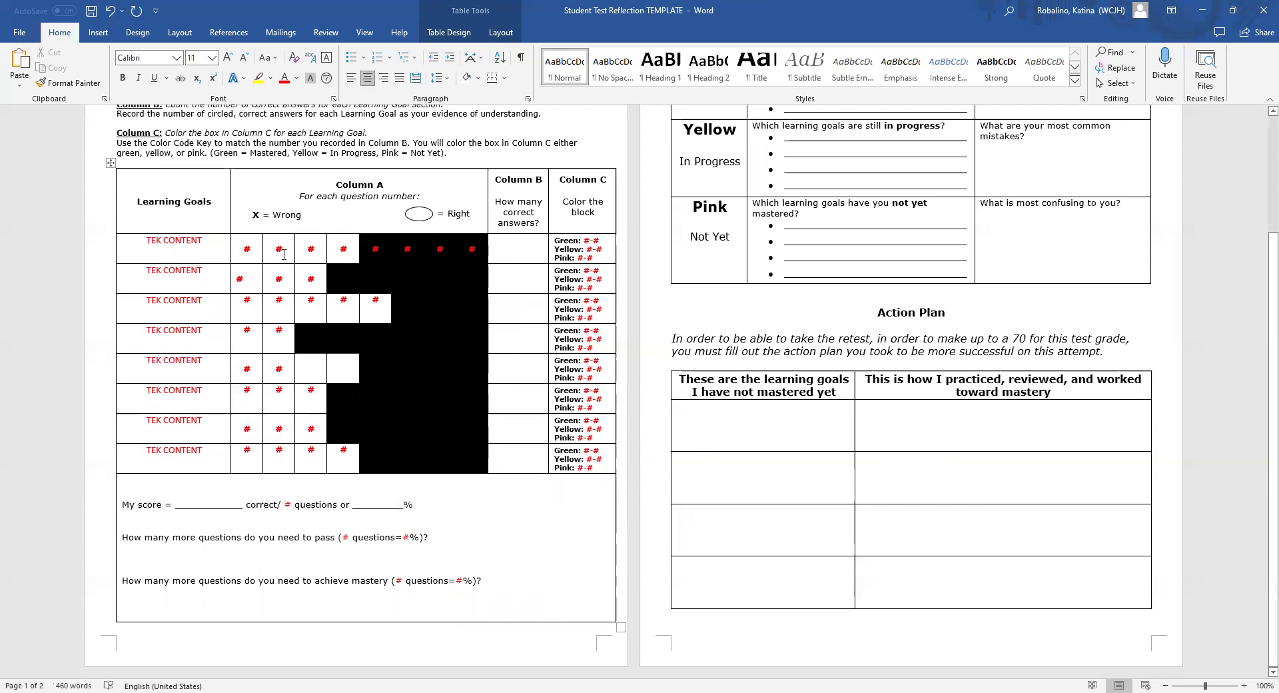
left_click_drag(130, 237, 523, 248)
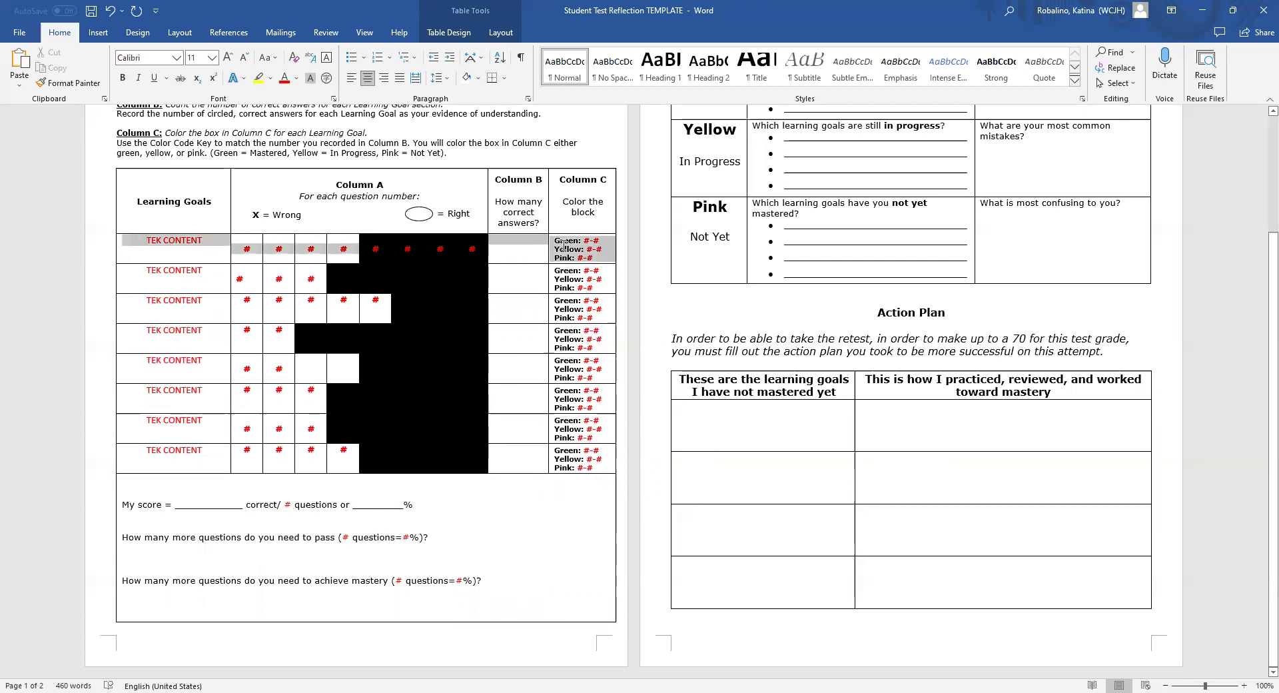
key("Down")
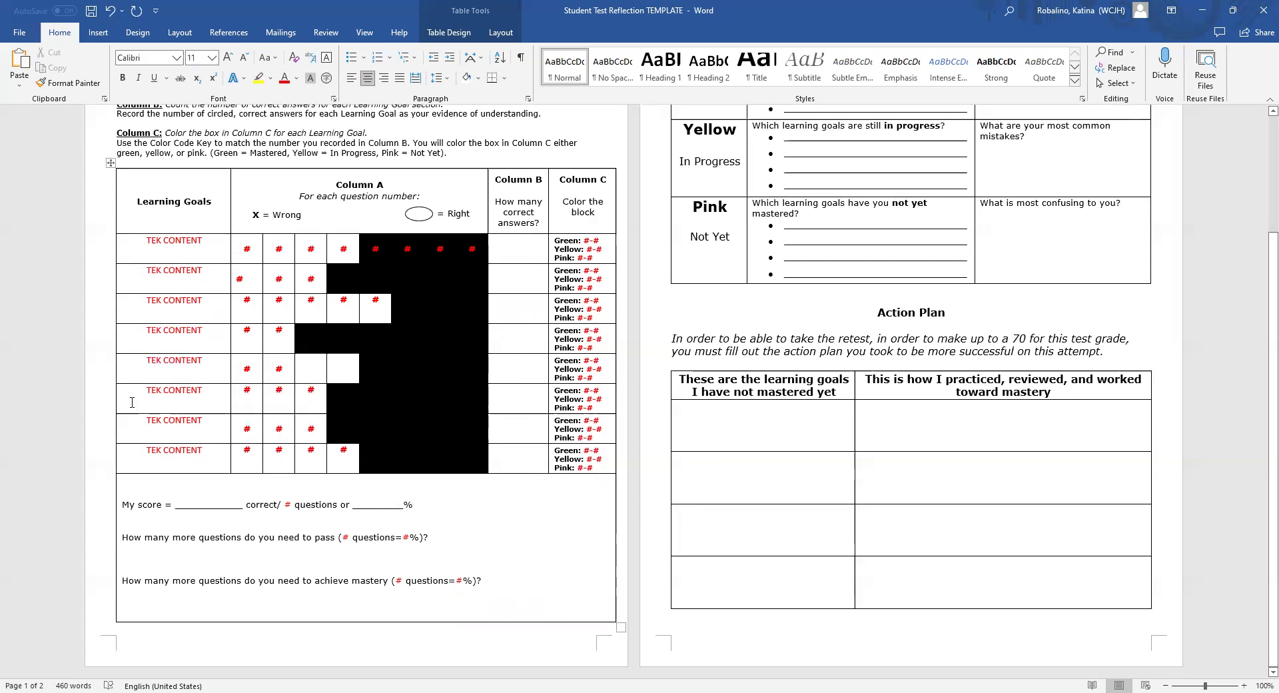
left_click_drag(133, 406, 578, 394)
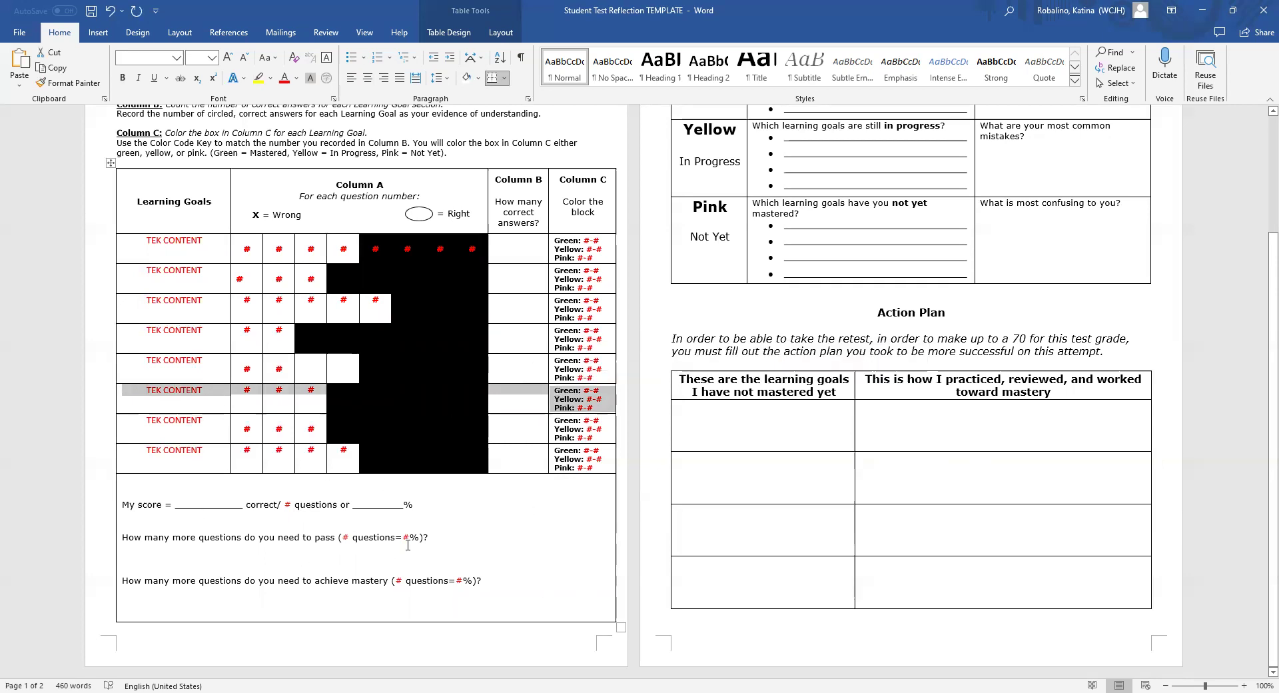
left_click(161, 526)
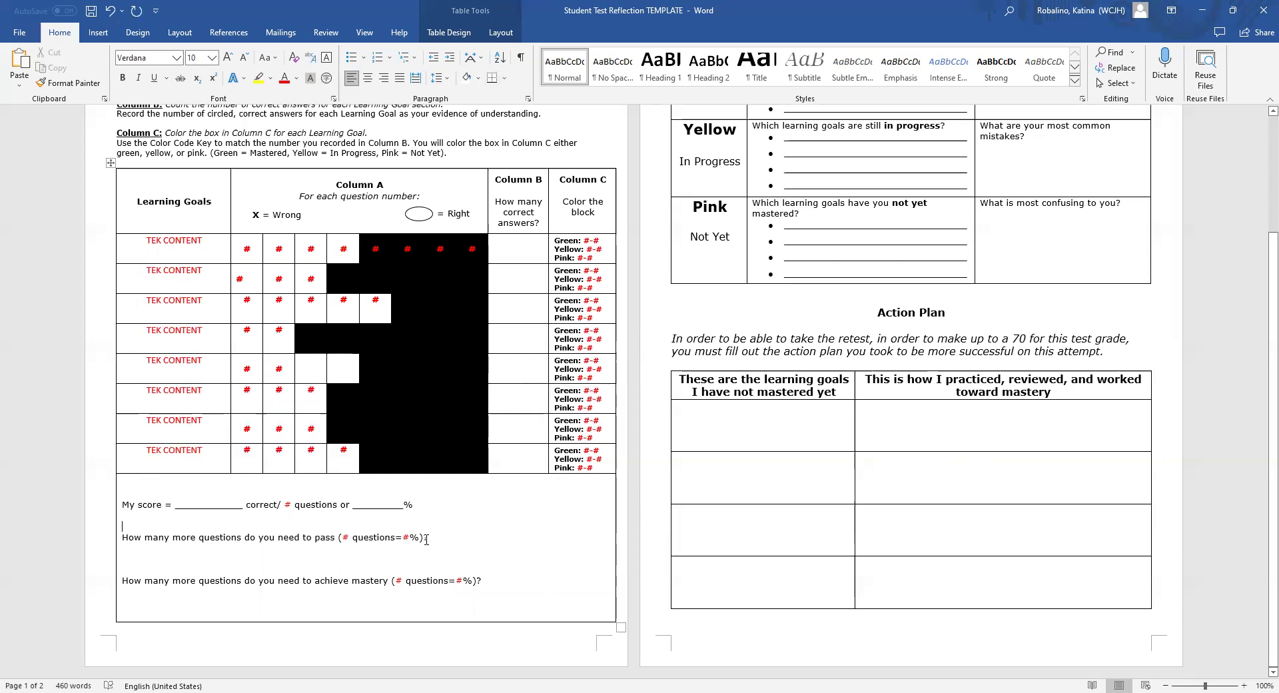
left_click_drag(426, 539, 360, 553)
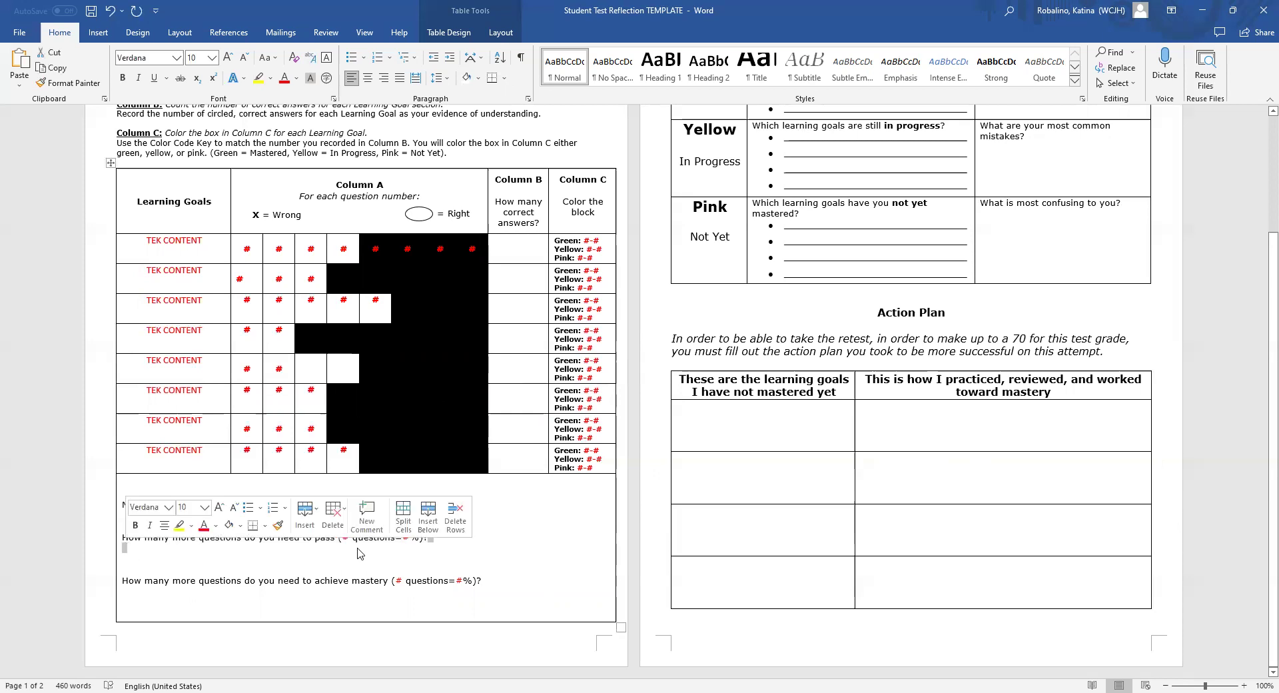
key("Left")
key("Left")
key("Left")
key("Left")
key("Left")
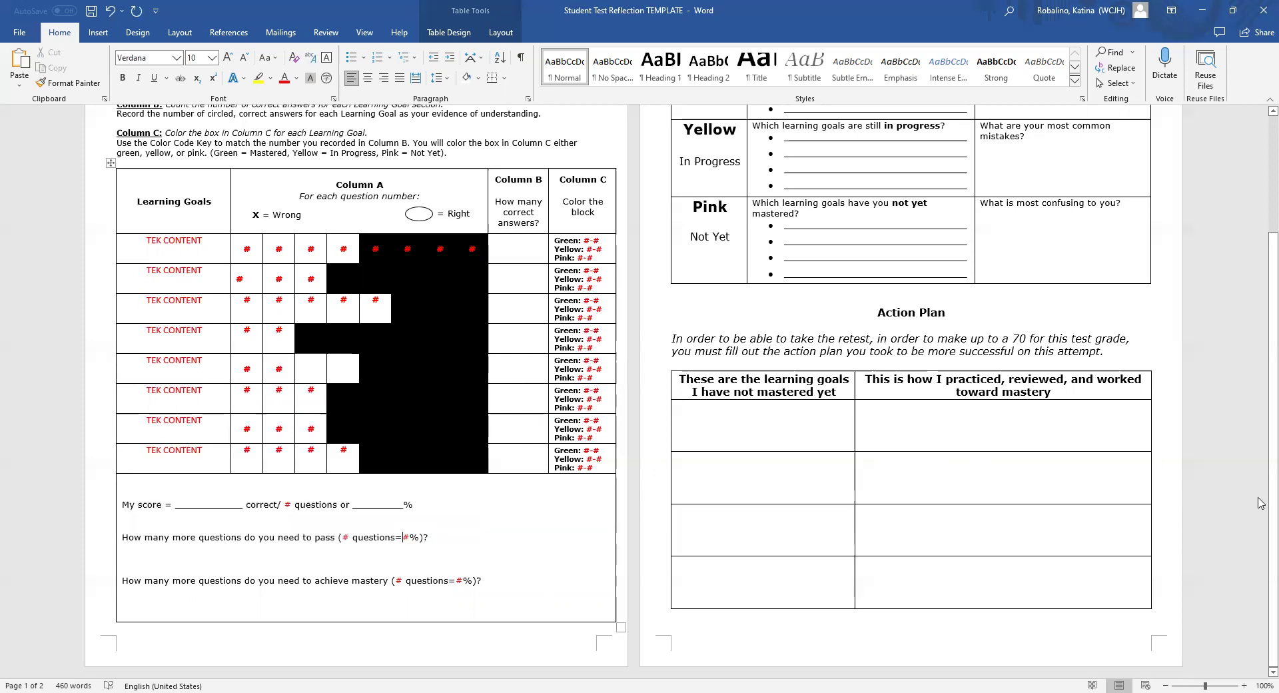
left_click(349, 540)
left_click_drag(123, 581, 406, 580)
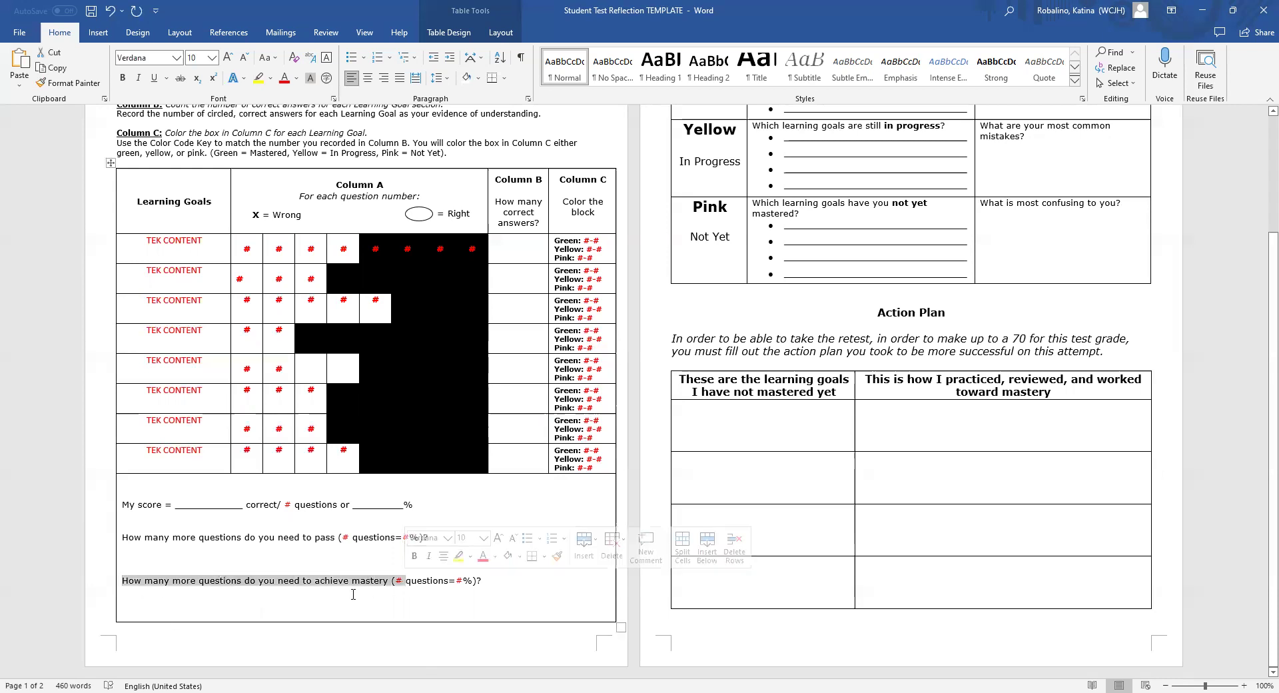
left_click(291, 602)
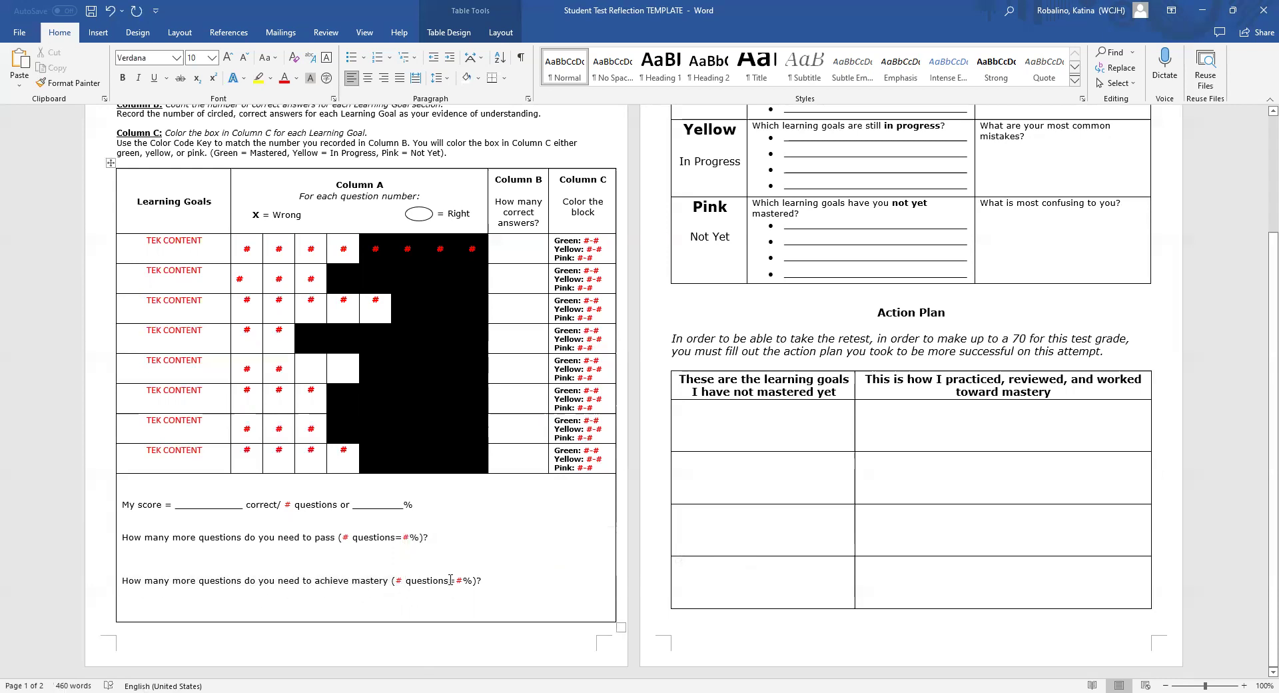
left_click(402, 580)
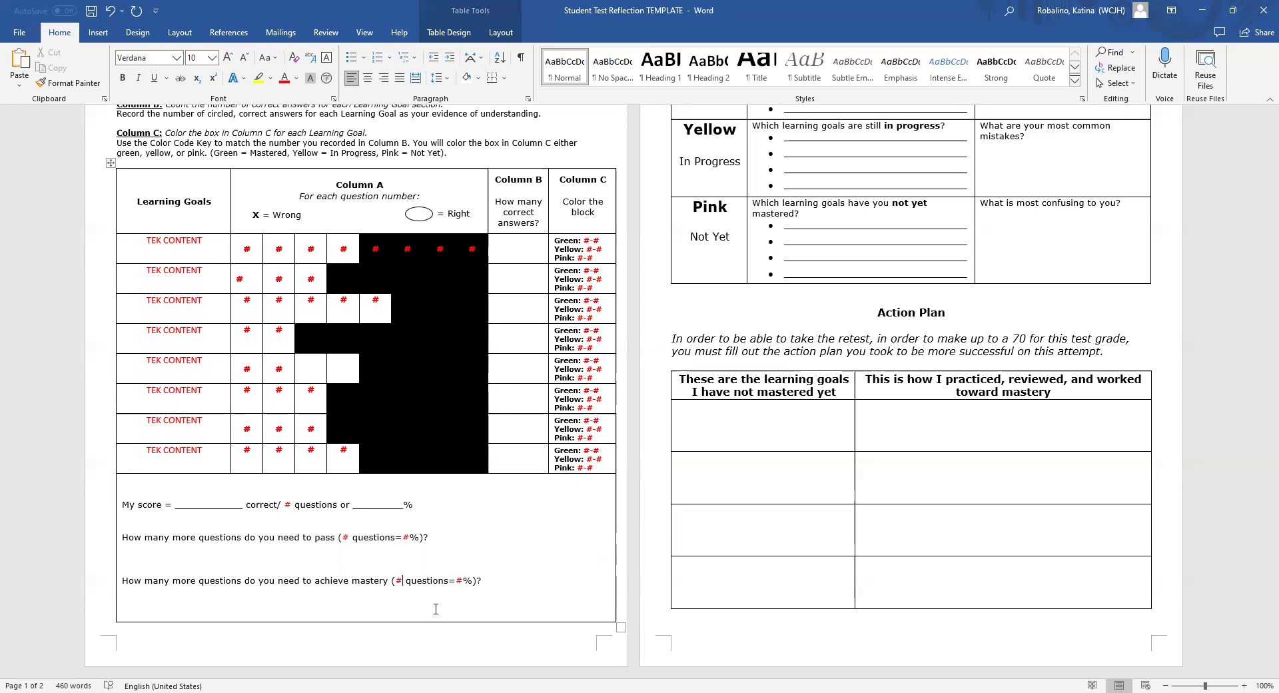
scroll(780, 133, "up", 3)
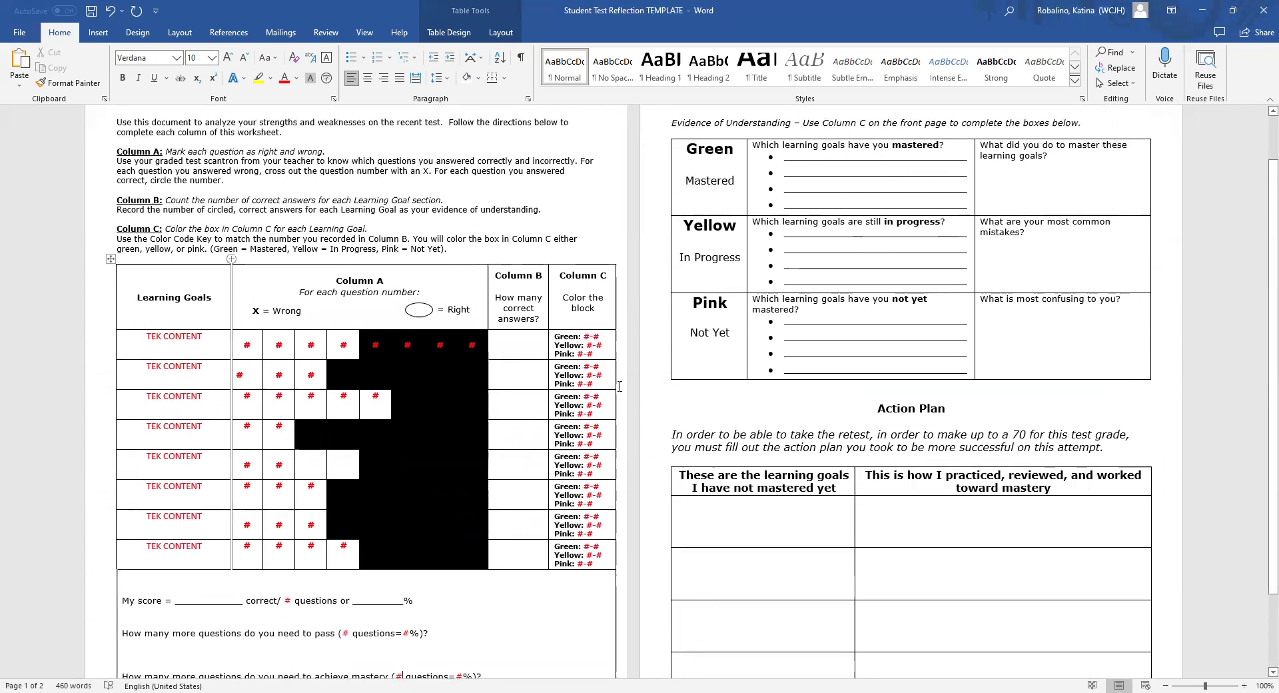
left_click(786, 175)
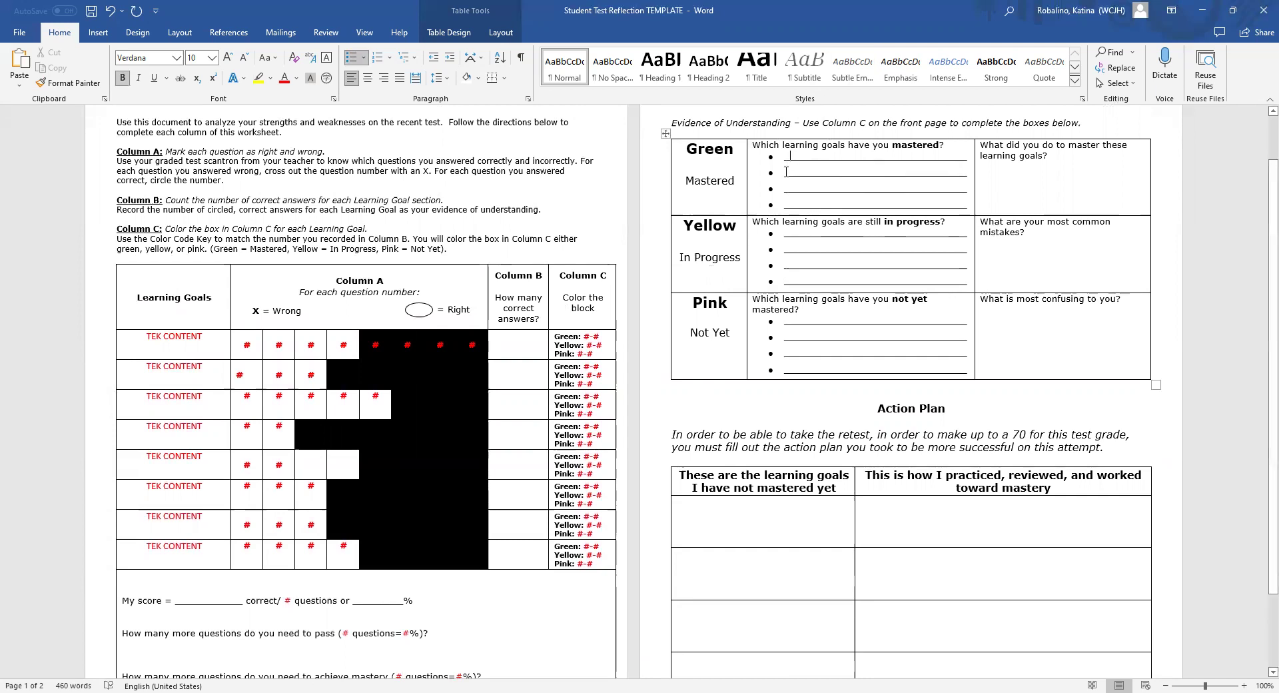
left_click(790, 203)
left_click(794, 241)
left_click(796, 278)
left_click(803, 353)
left_click(1086, 333)
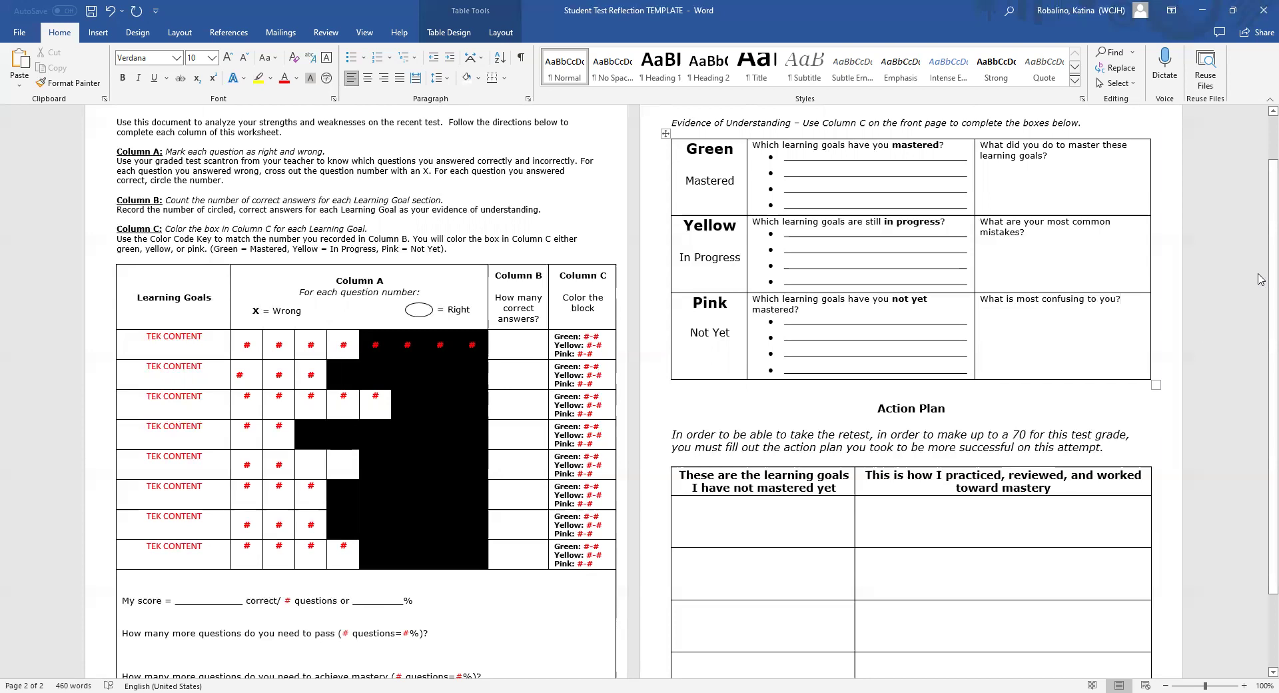
triple_click(880, 410)
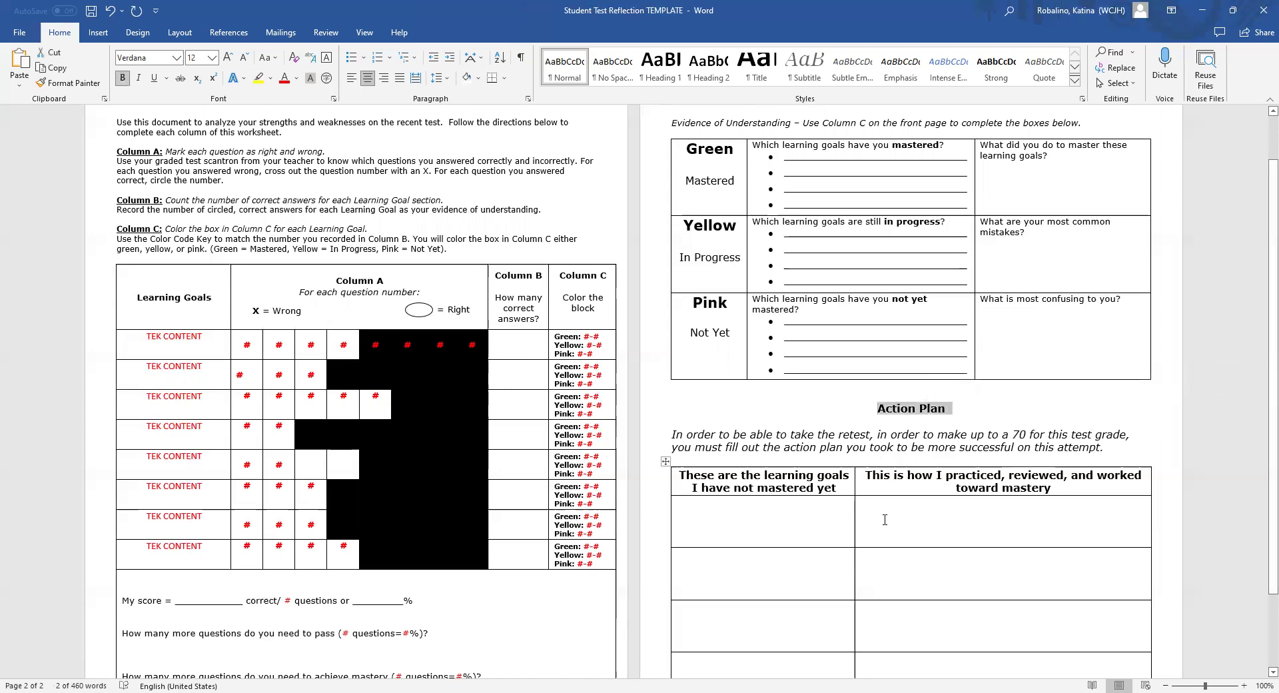
left_click(742, 511)
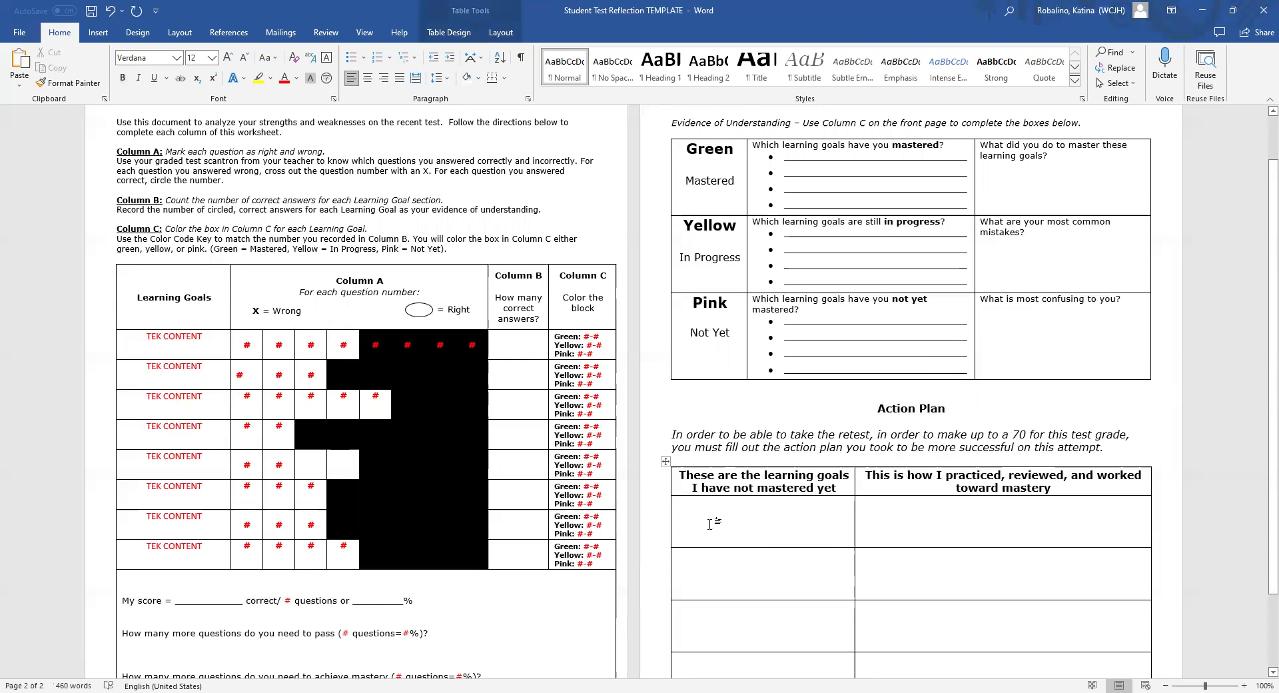
left_click(770, 588)
left_click(1087, 529)
scroll(875, 591, "down", 3)
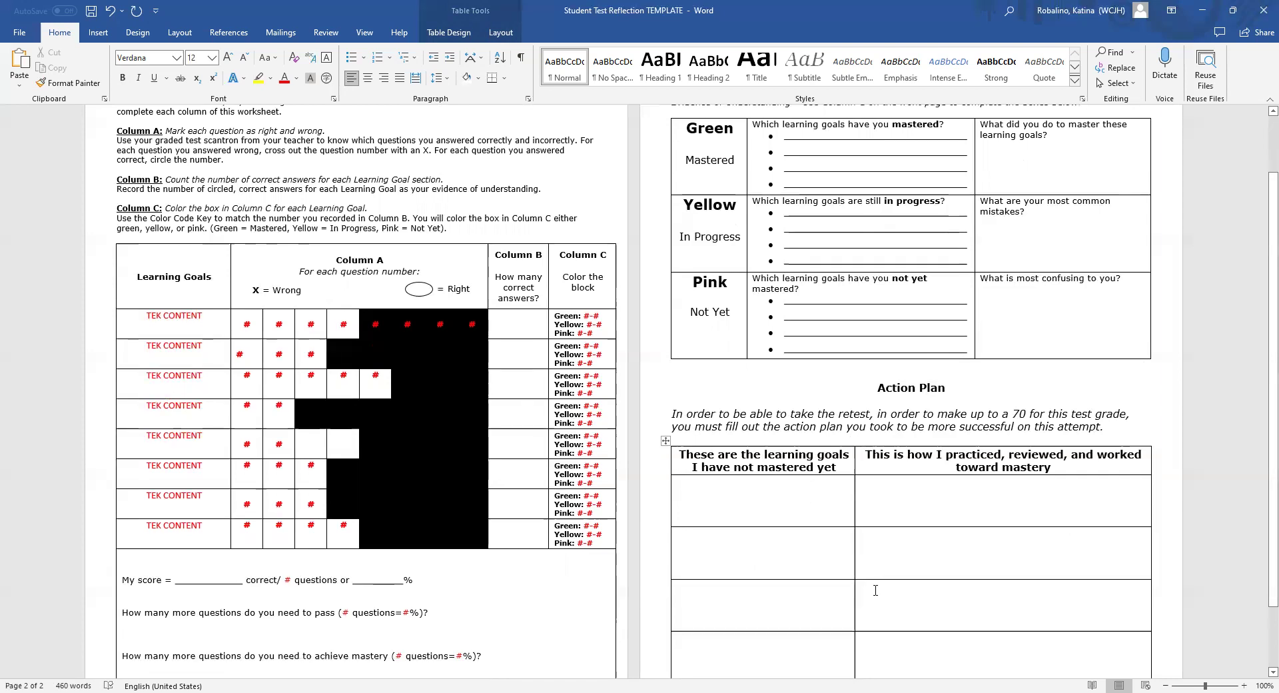
scroll(876, 590, "up", 5)
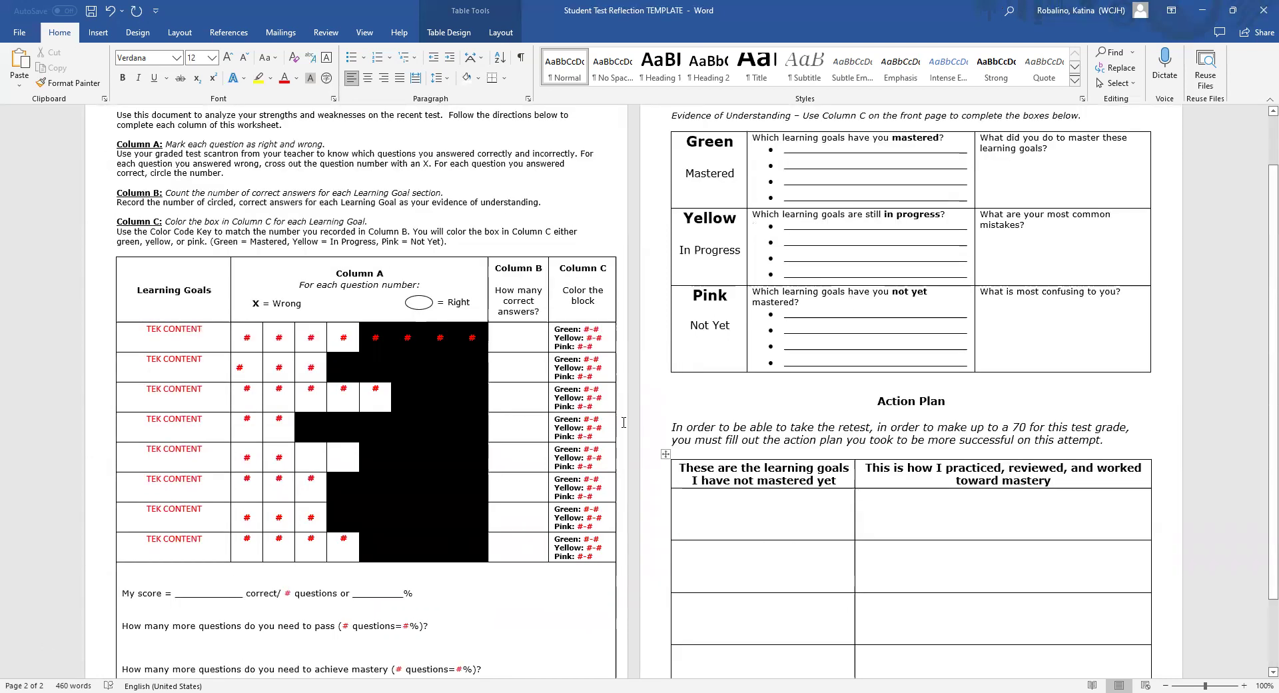
Step: Insert a new empty row below the eighth TEK CONTENT row with Insert Rows Below
left_click(148, 555)
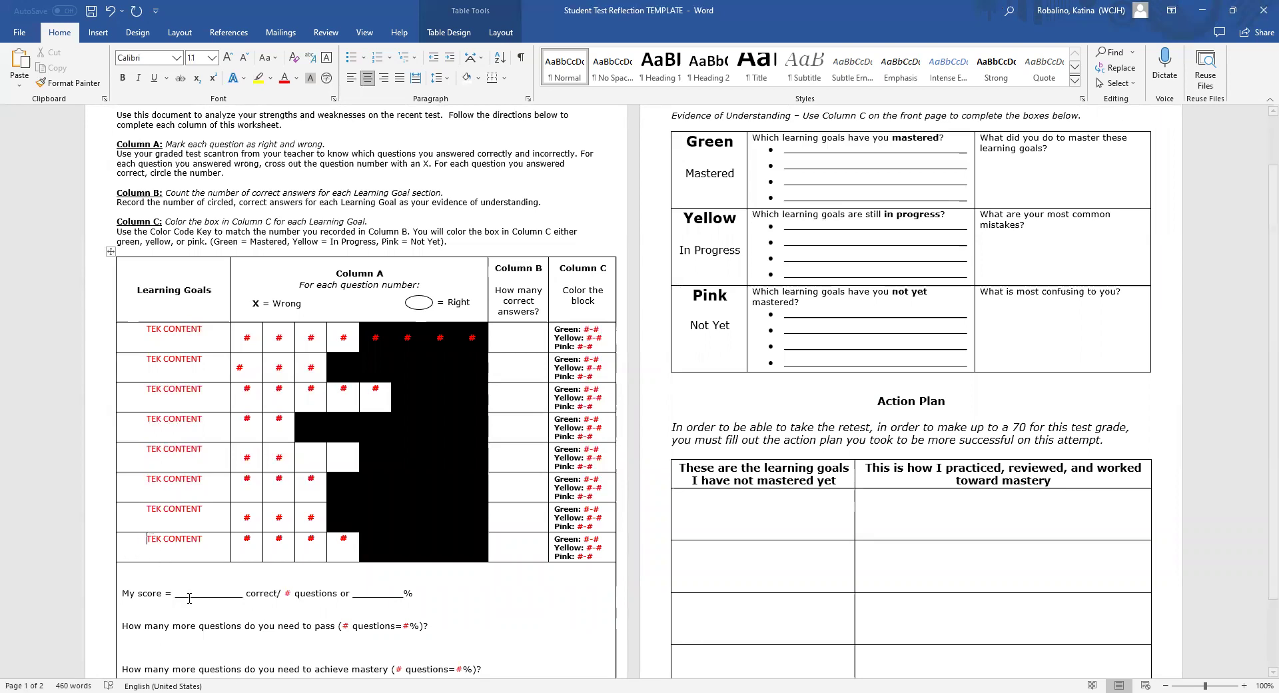
right_click(135, 553)
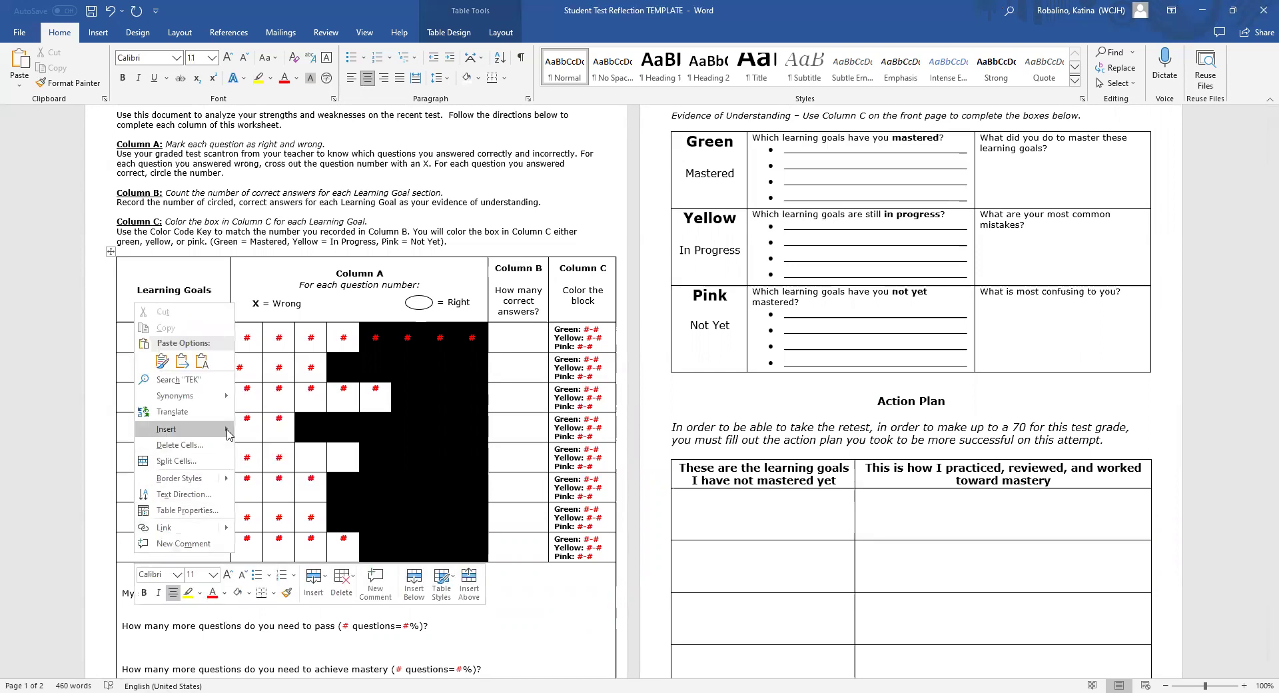
mouse_move(228, 434)
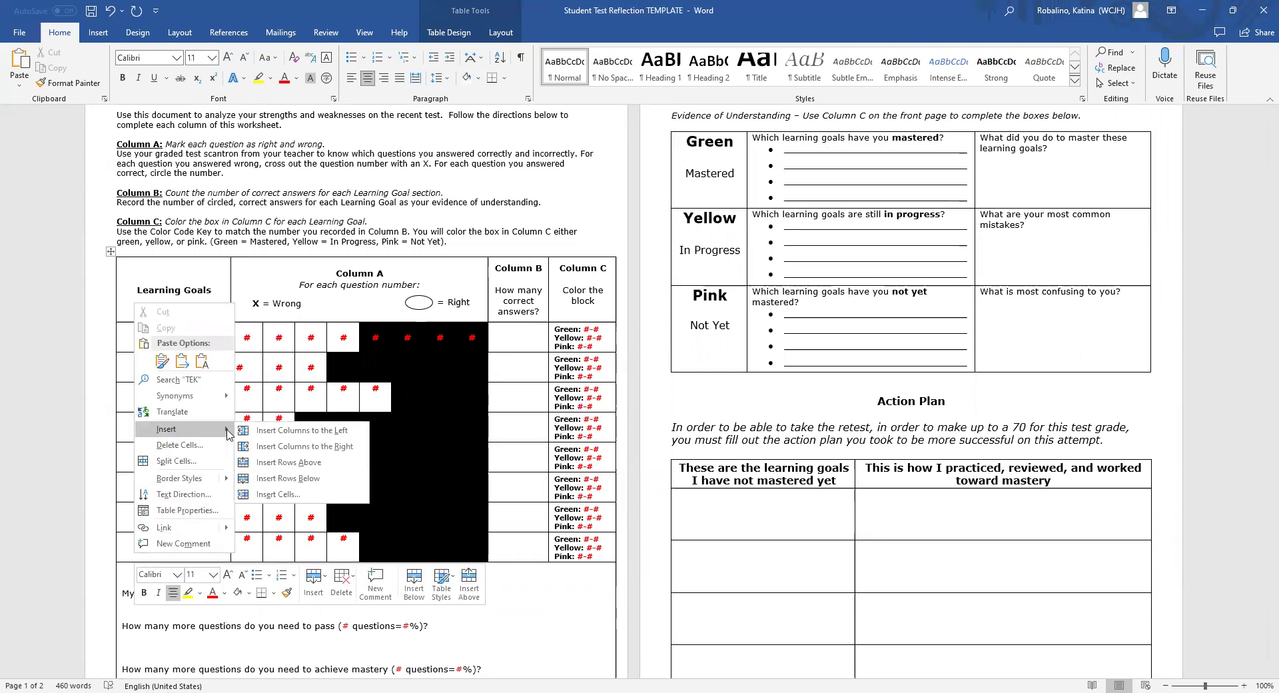
left_click(333, 479)
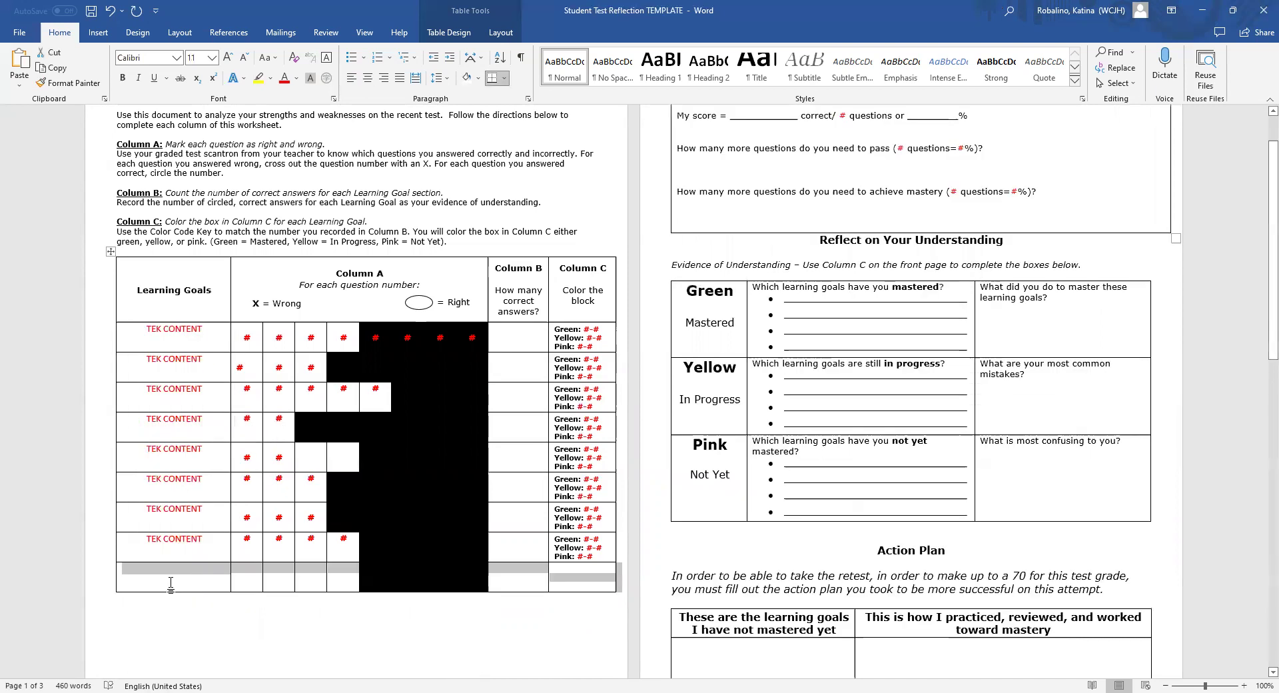
left_click_drag(187, 583, 506, 591)
key("Left")
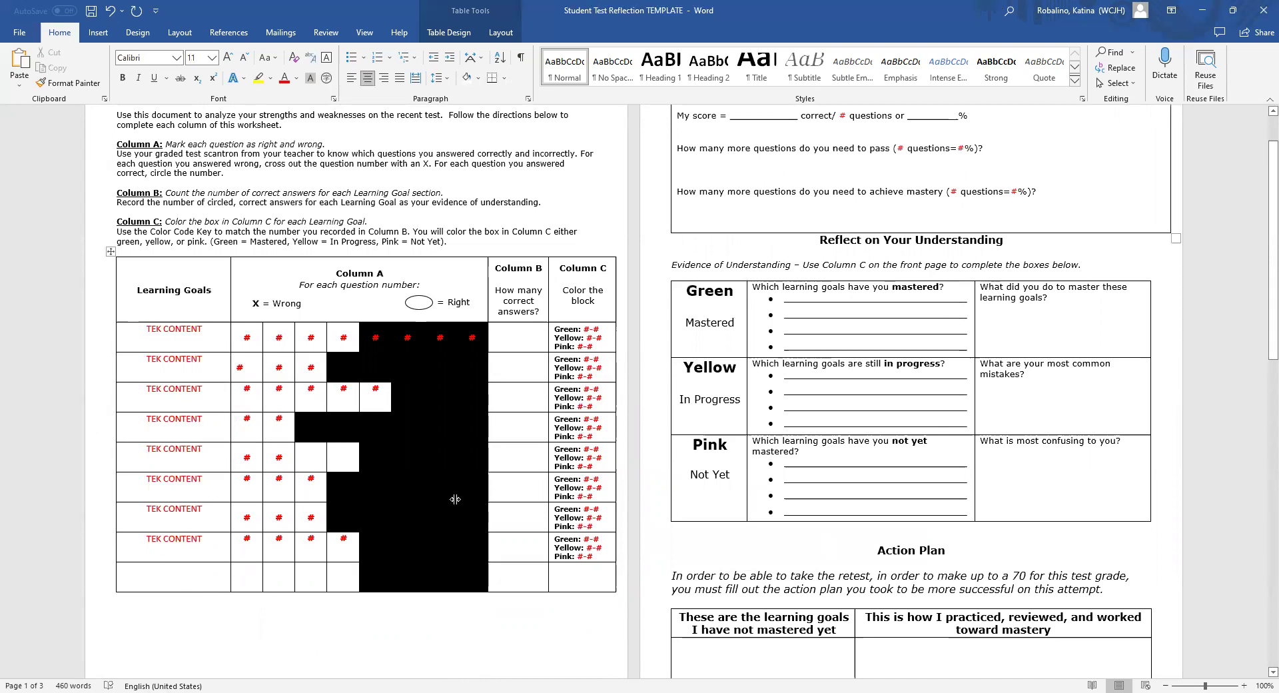
scroll(630, 646, "down", 8)
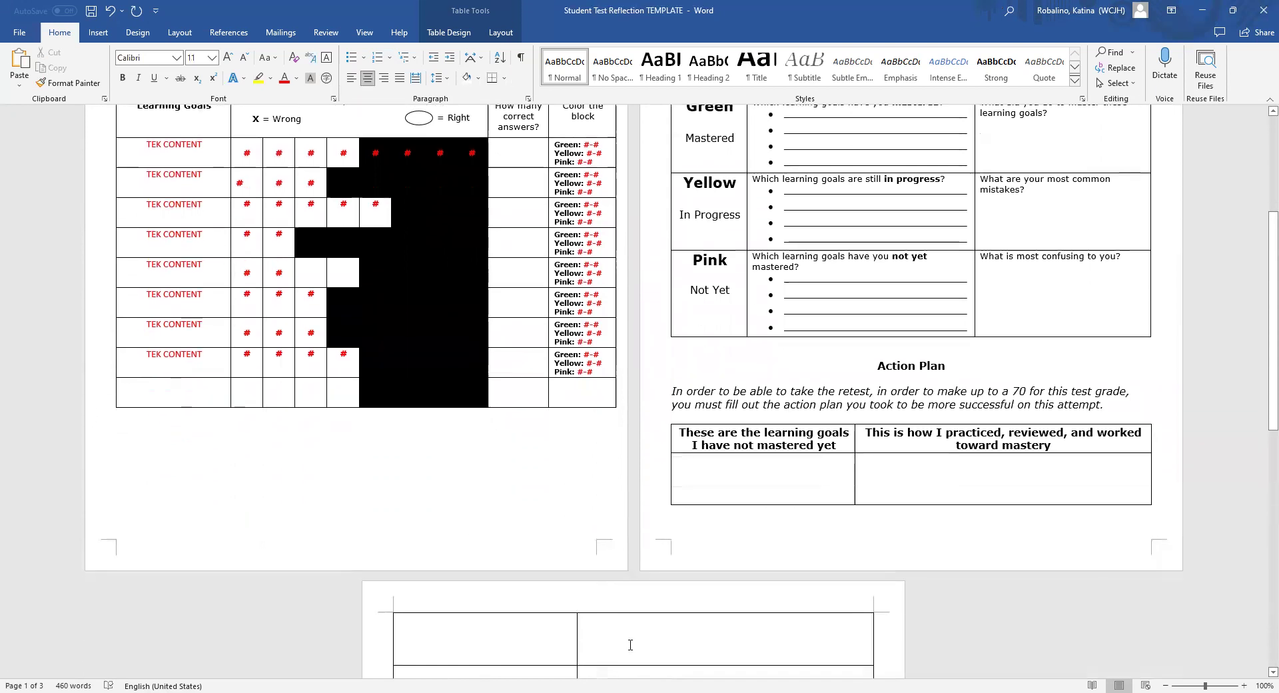
scroll(629, 646, "up", 9)
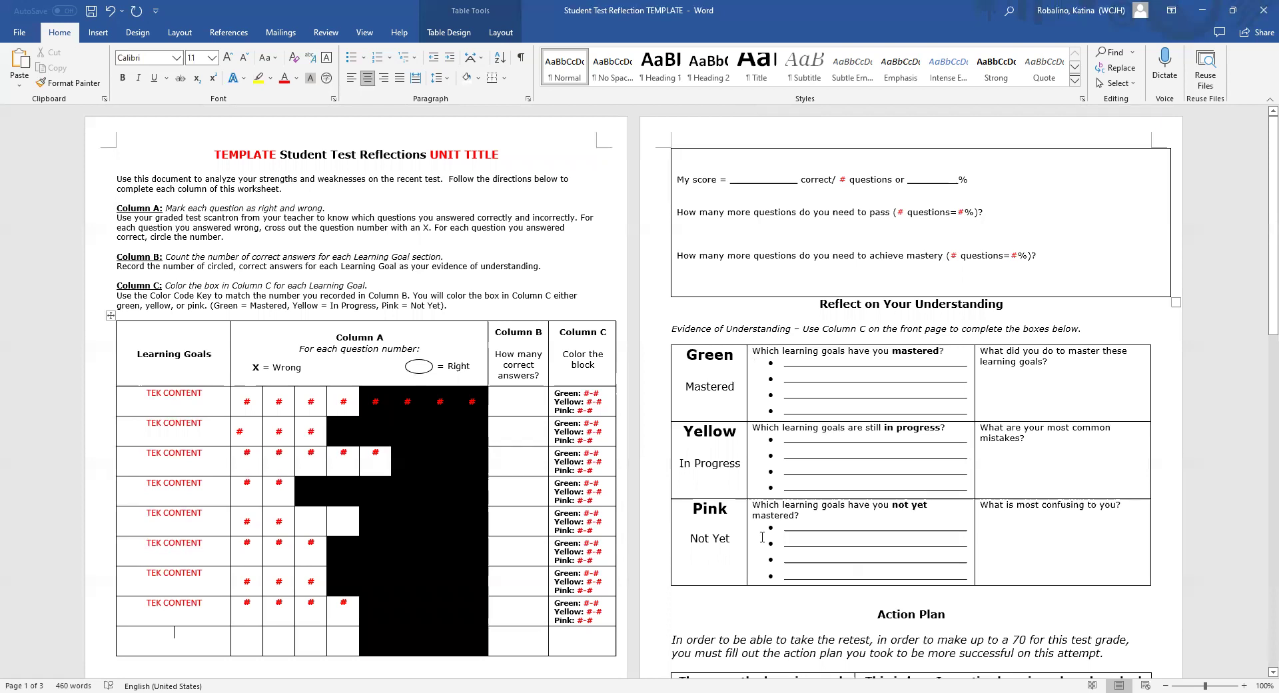
scroll(765, 536, "down", 3)
scroll(763, 536, "down", 9)
scroll(760, 536, "up", 11)
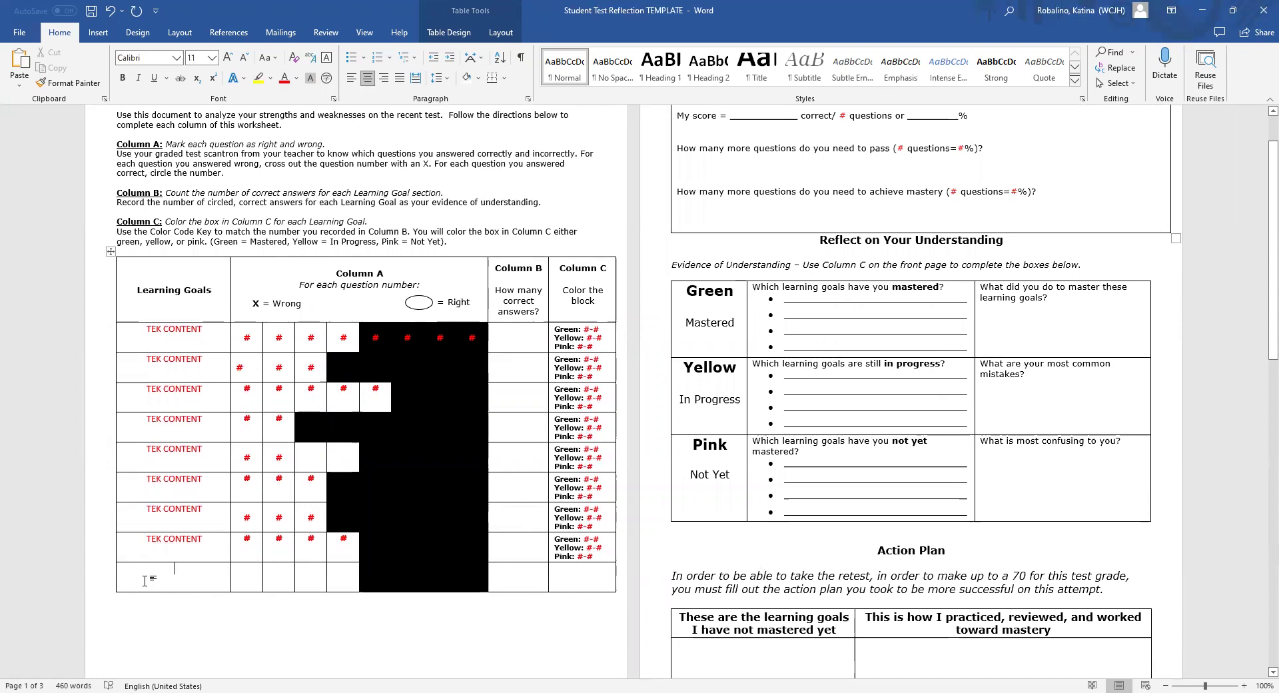
Step: Delete the empty last-row cells, shifting the remaining cells up
right_click(144, 581)
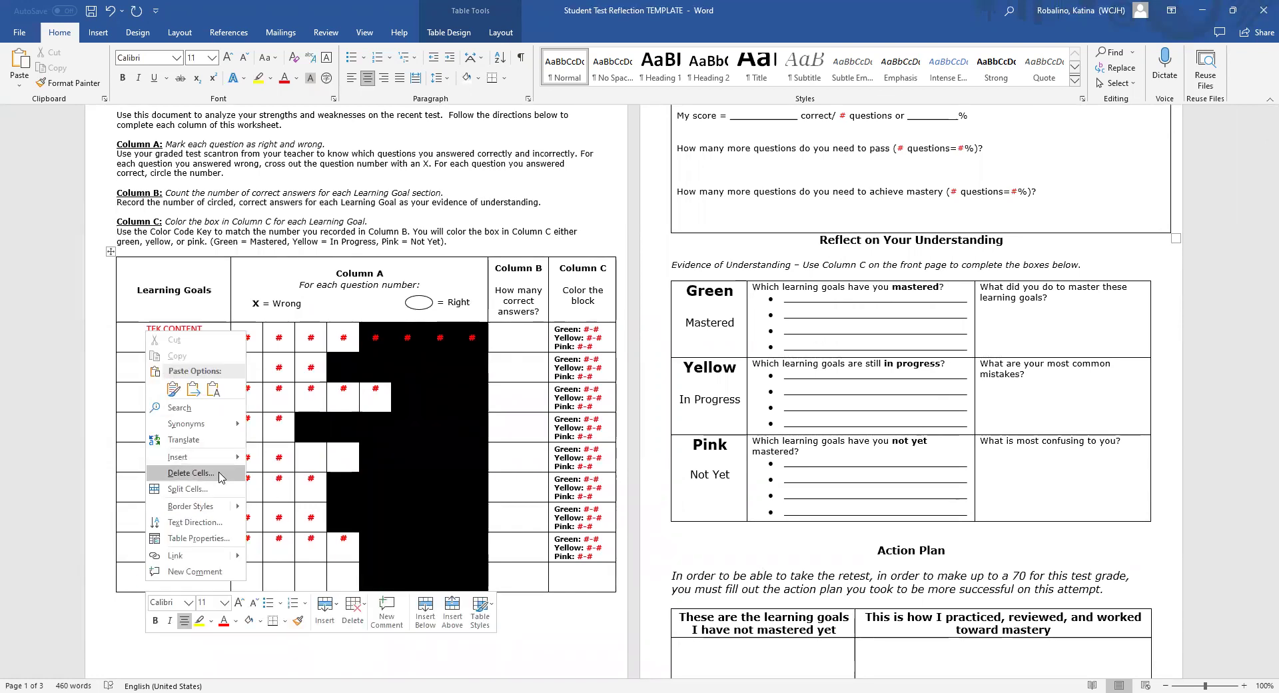
left_click(190, 472)
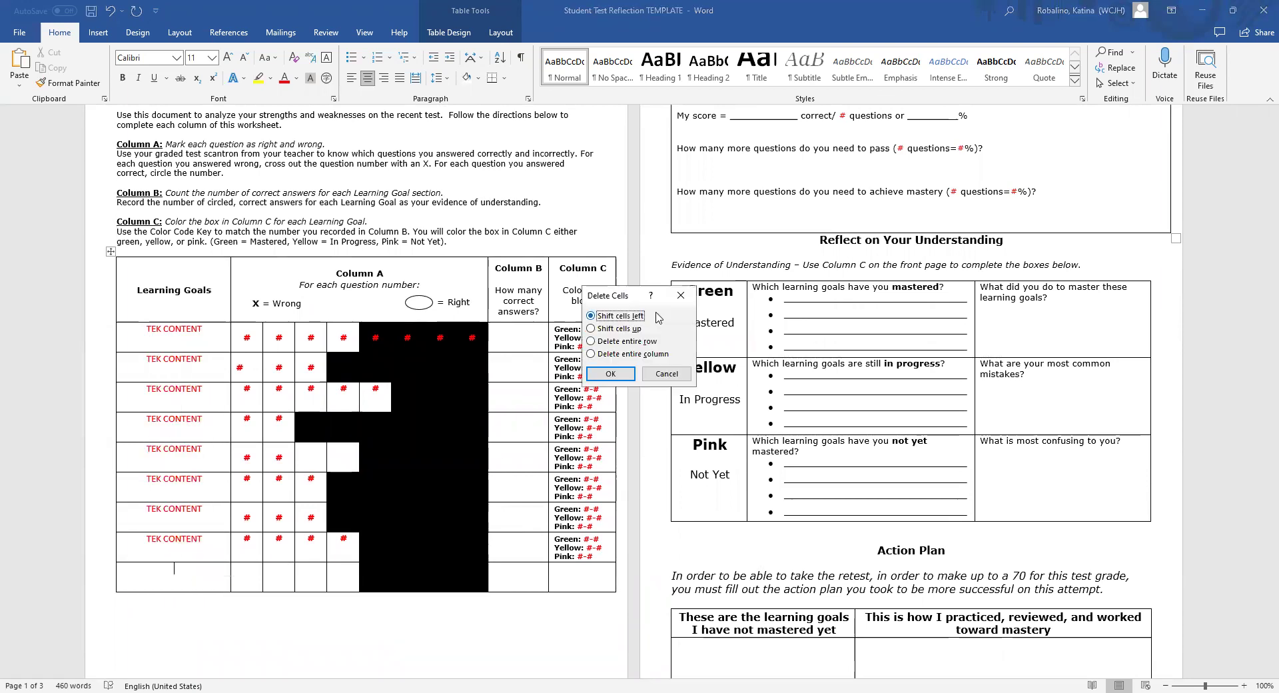
left_click(620, 329)
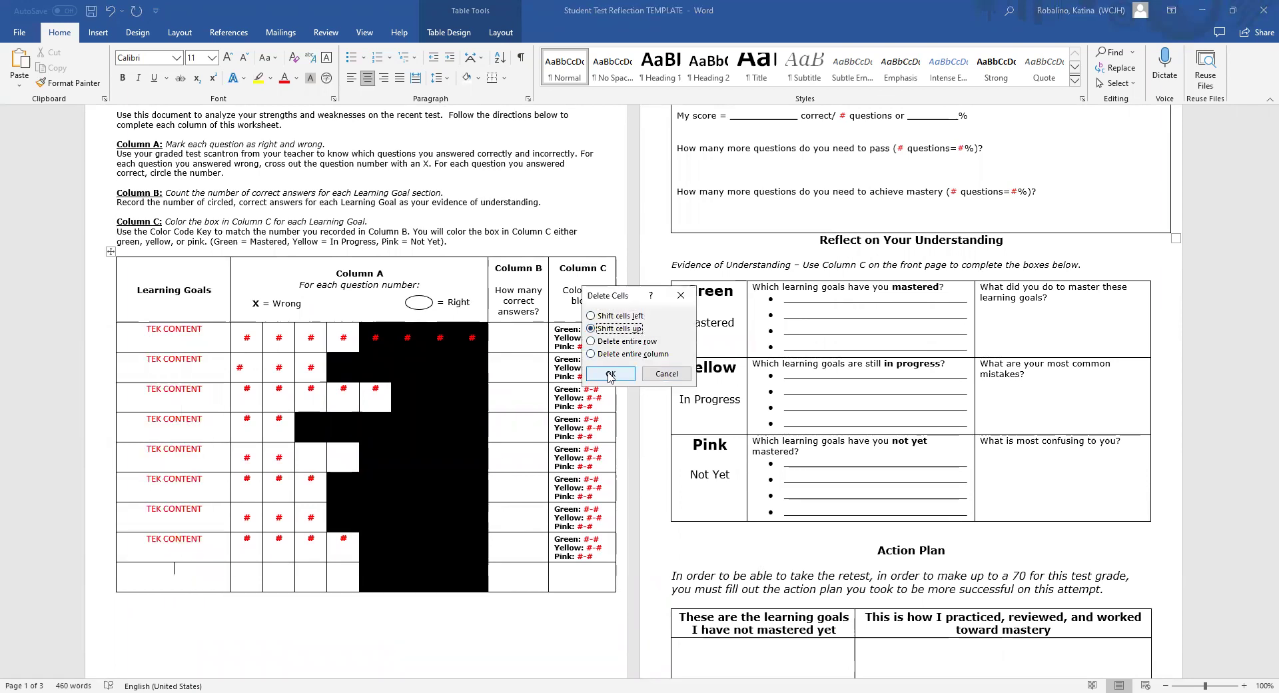
left_click(610, 373)
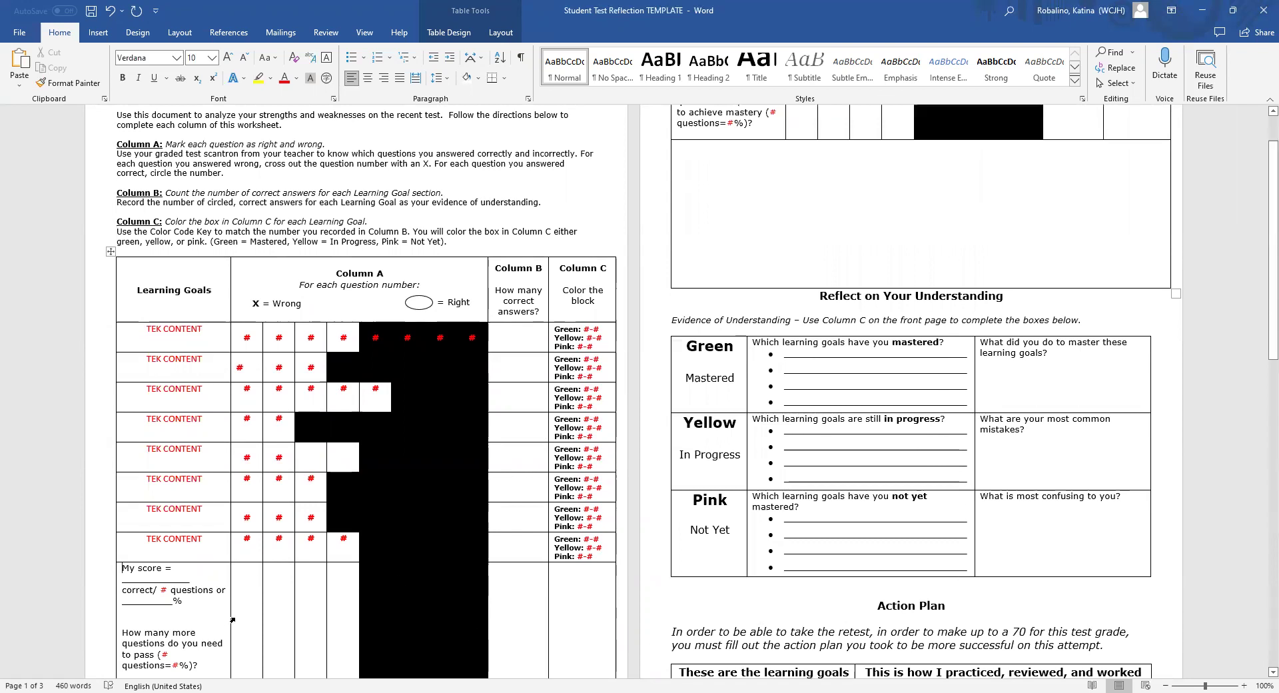
Step: Undo twice so the grid again ends at the eighth TEK CONTENT row
scroll(232, 620, "down", 4)
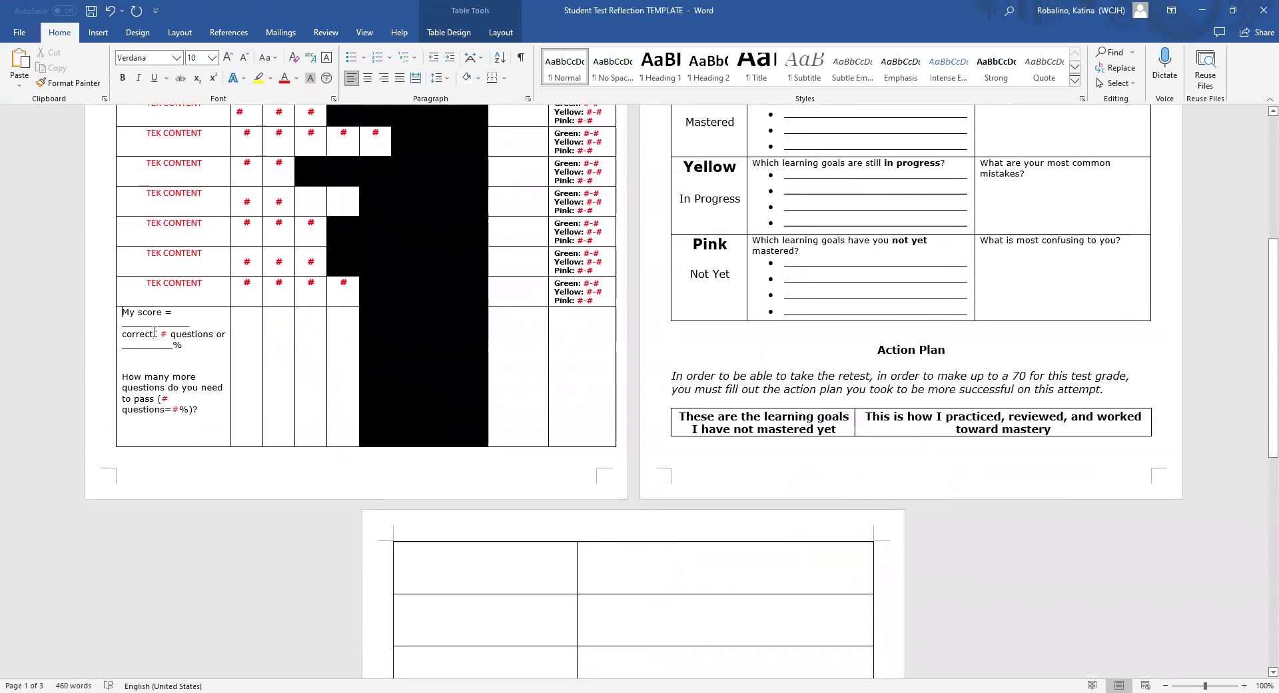
left_click(430, 564)
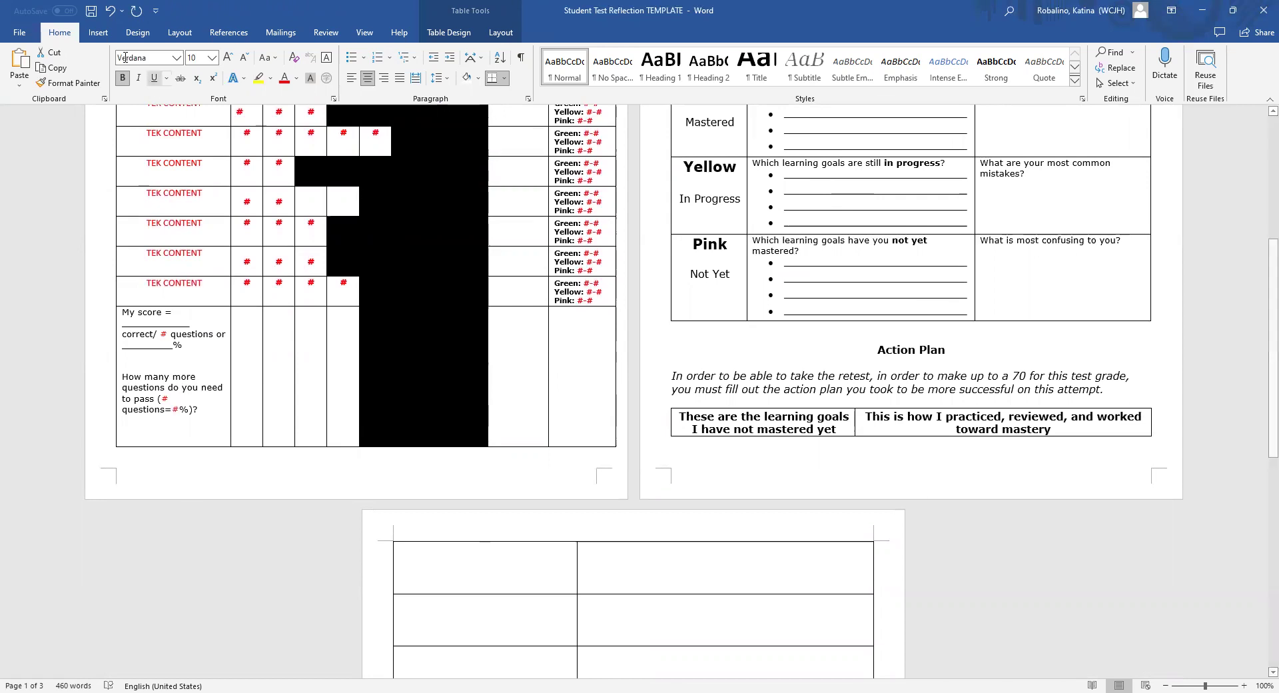
left_click(111, 10)
left_click(111, 11)
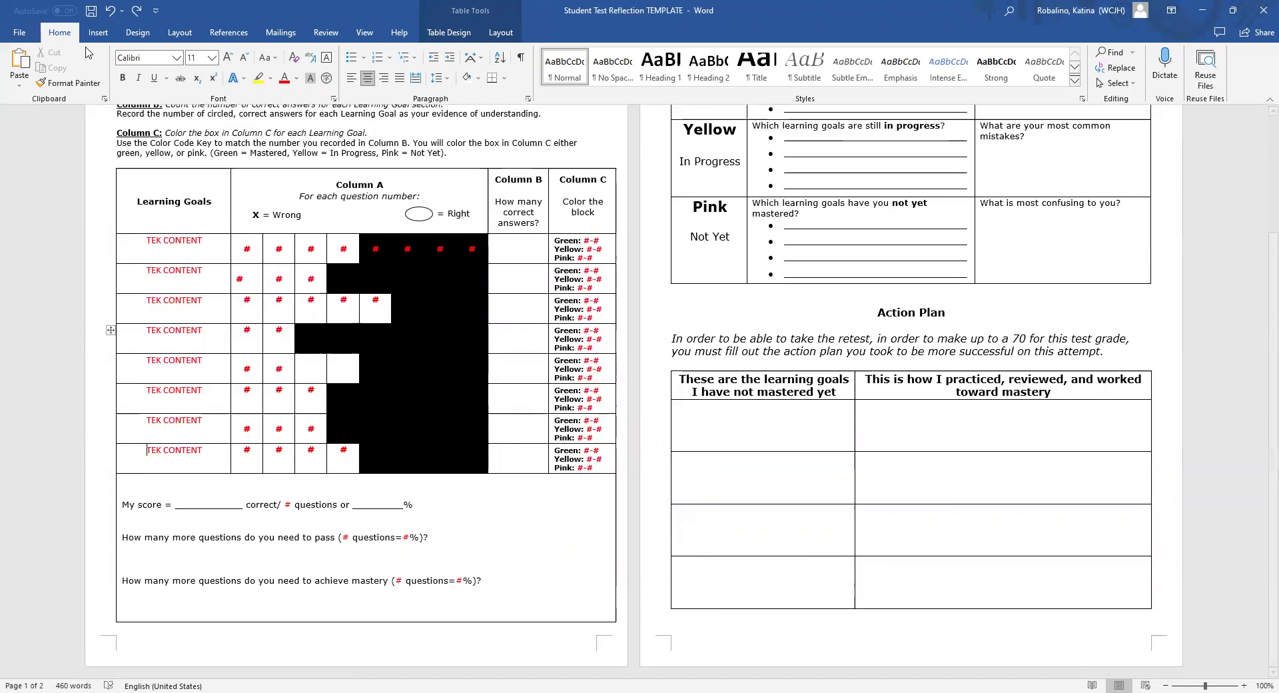
Step: Redo twice, then merge the bottom row's Column A–C cells into one full-width score cell
left_click(137, 11)
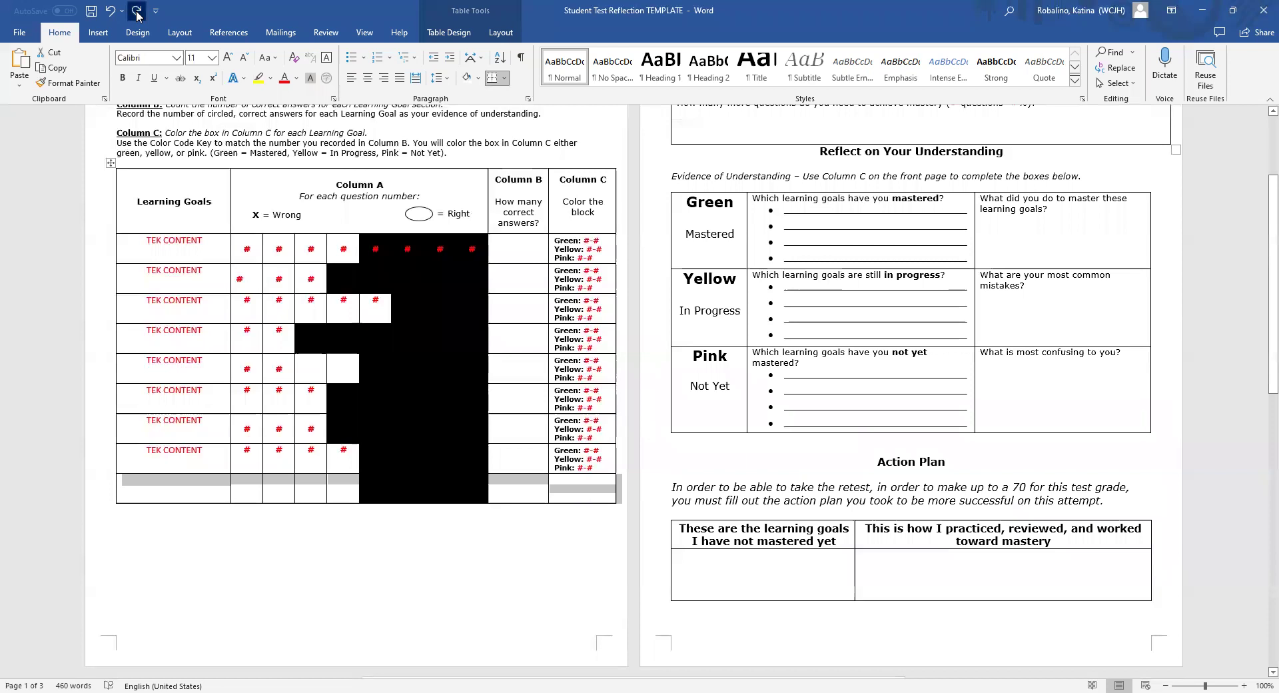
left_click(137, 11)
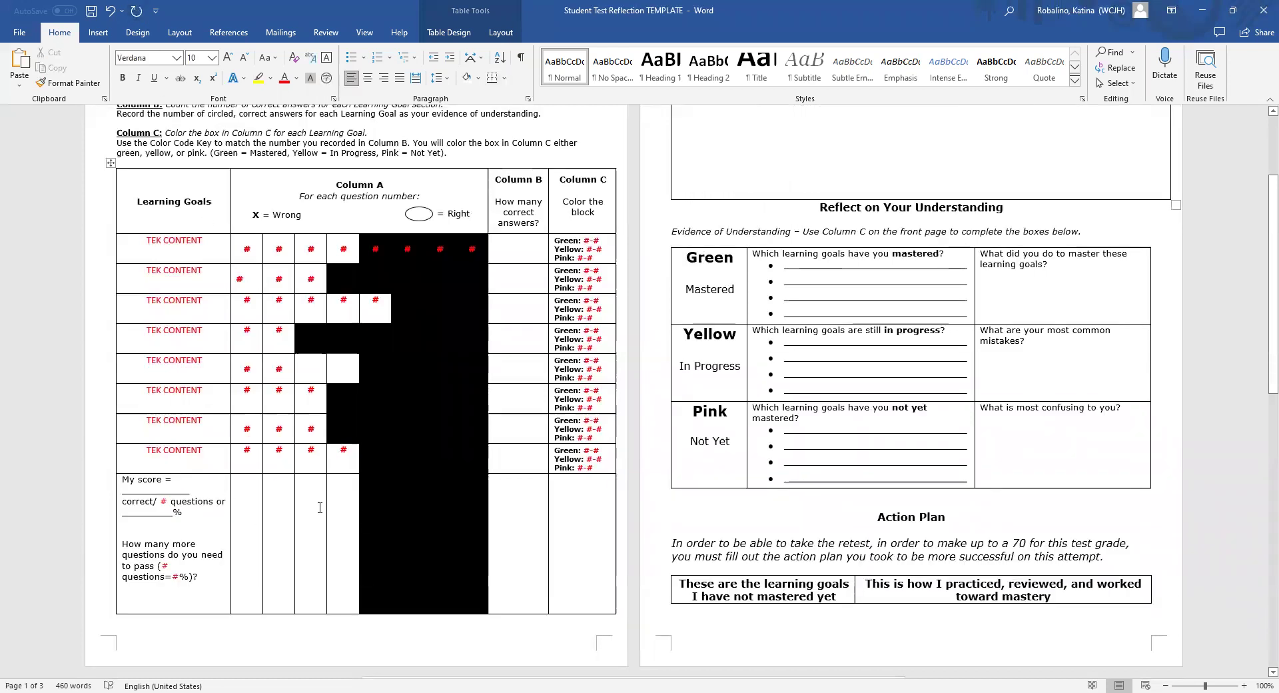
left_click_drag(251, 497, 566, 530)
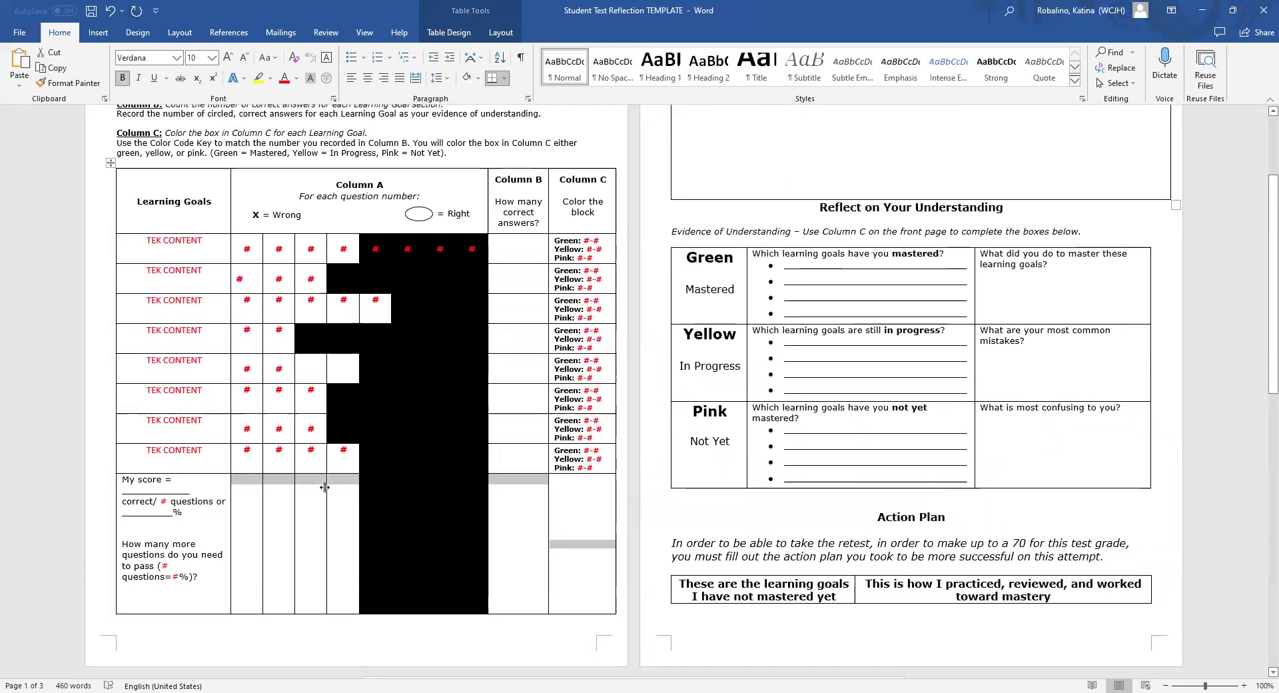
right_click(421, 505)
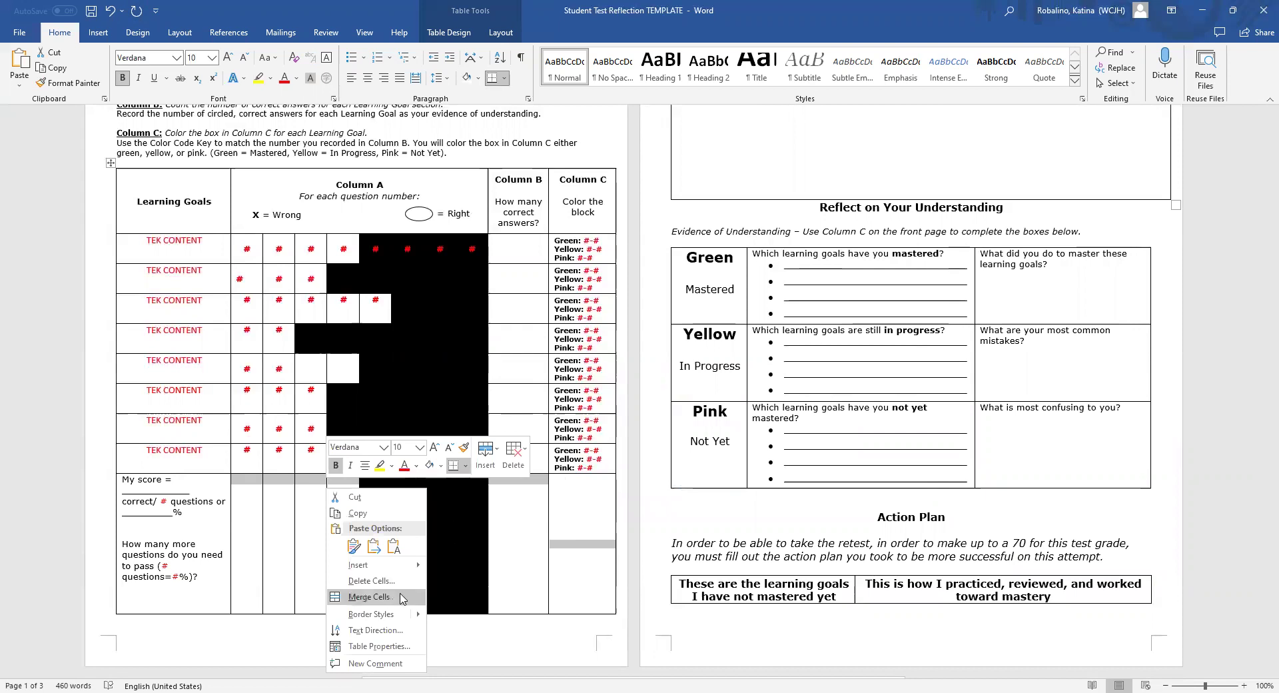
left_click(369, 596)
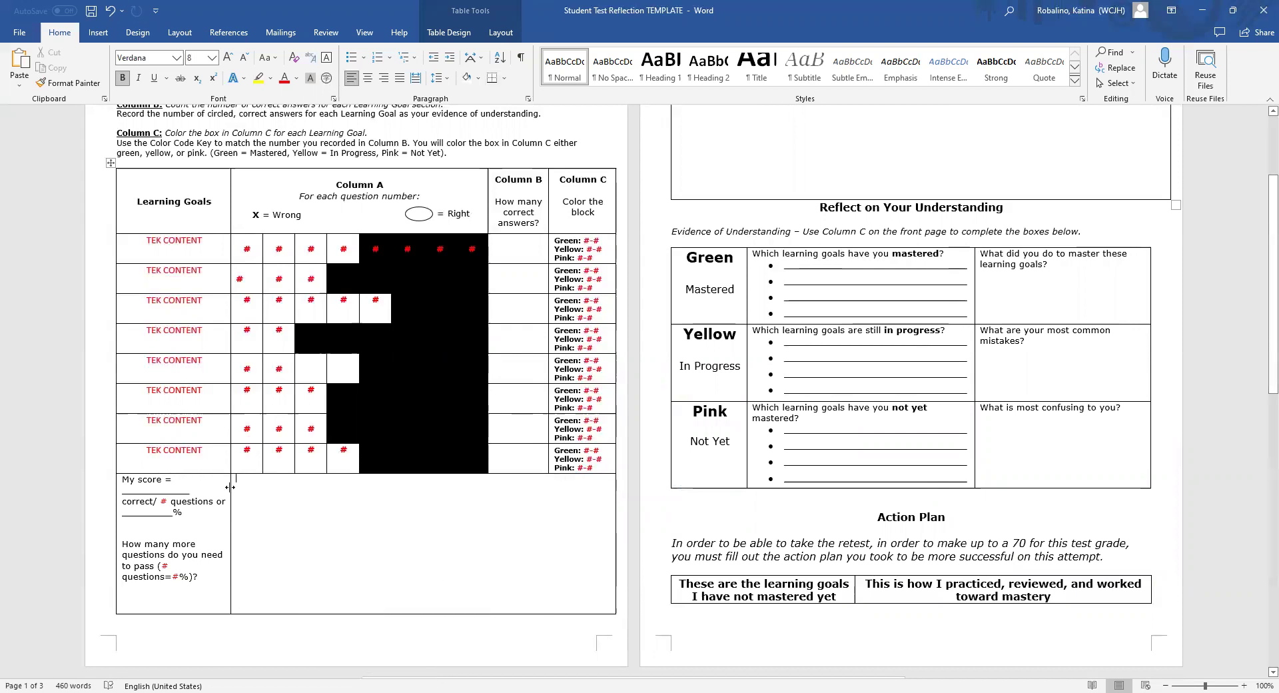
left_click(230, 525)
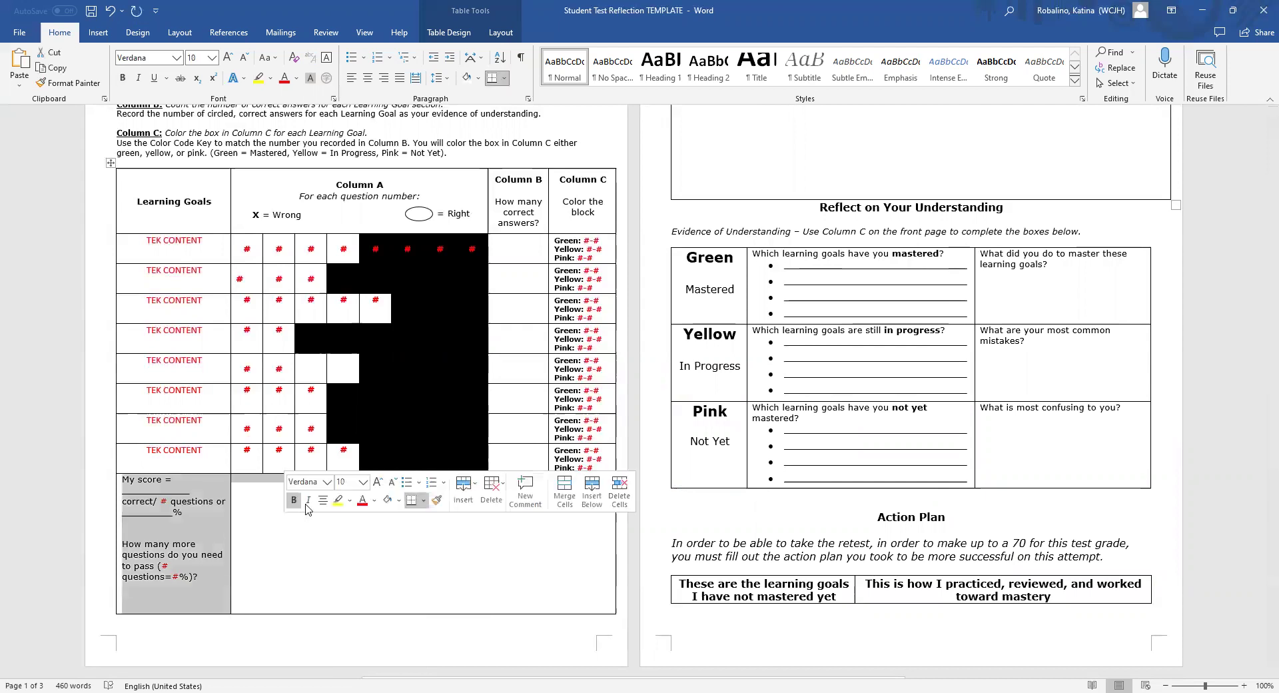
left_click(564, 493)
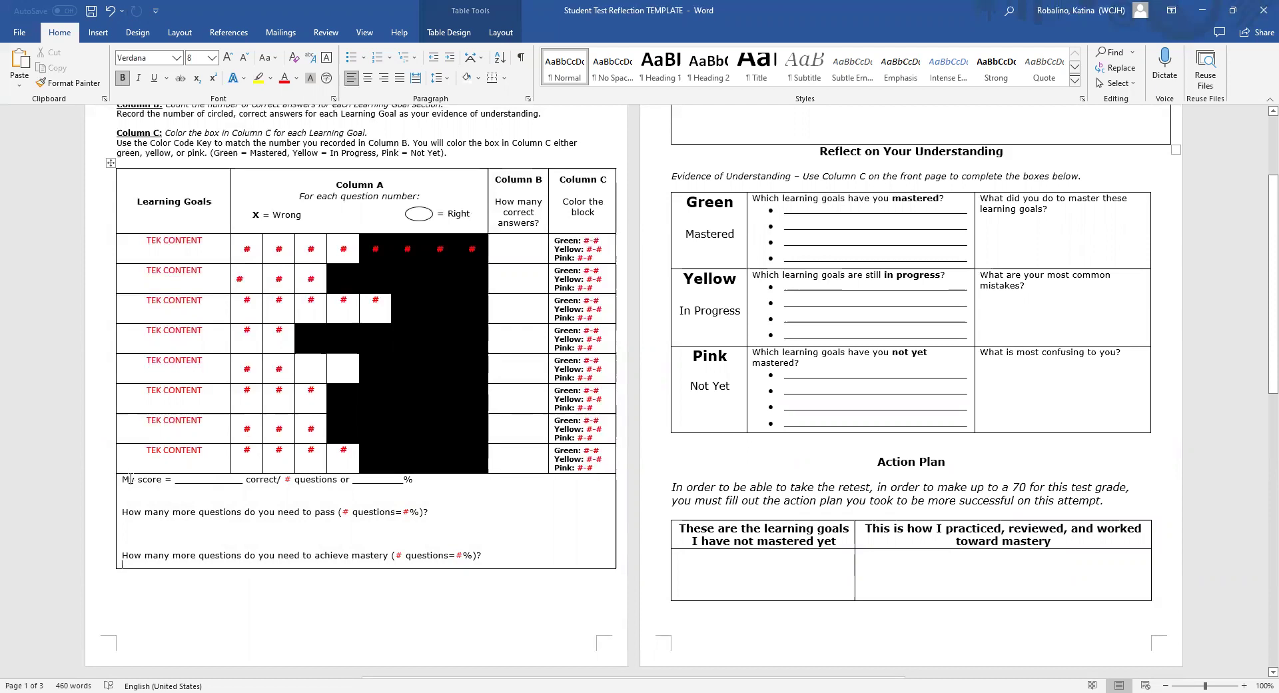
Step: Add a blank line above 'My score' and remove the empty line after the mastery question
left_click(124, 481)
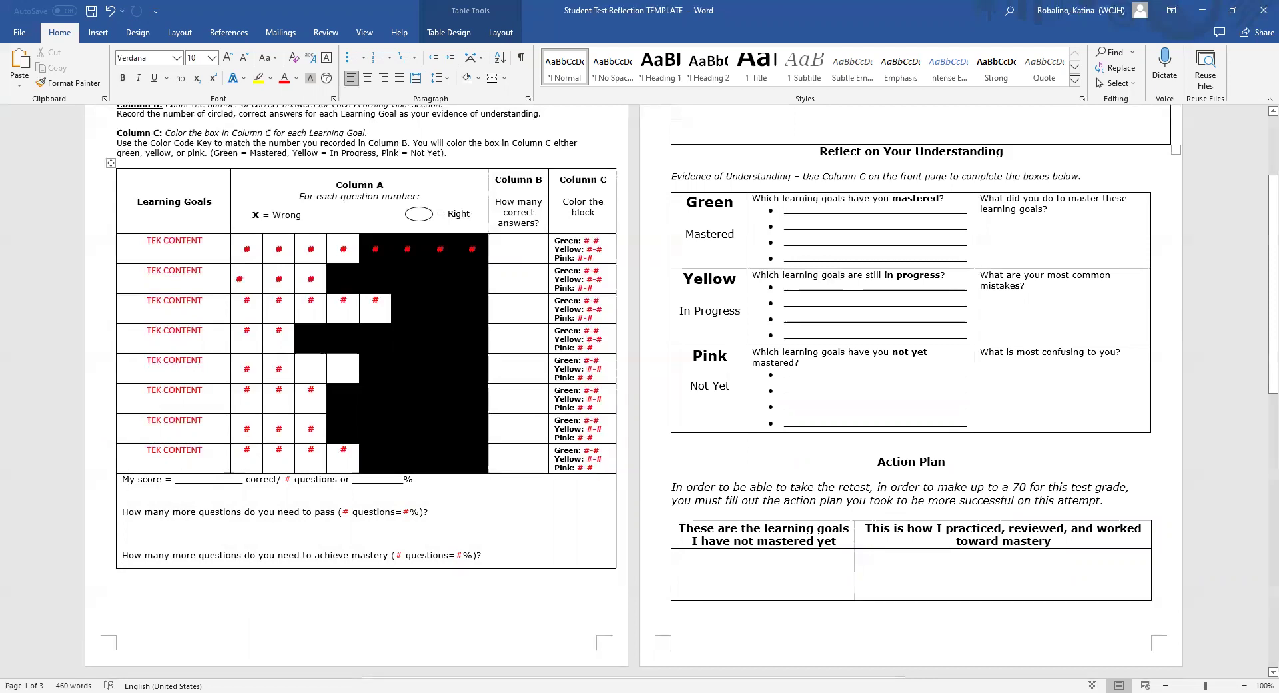
key("Return")
scroll(1032, 445, "up", 4)
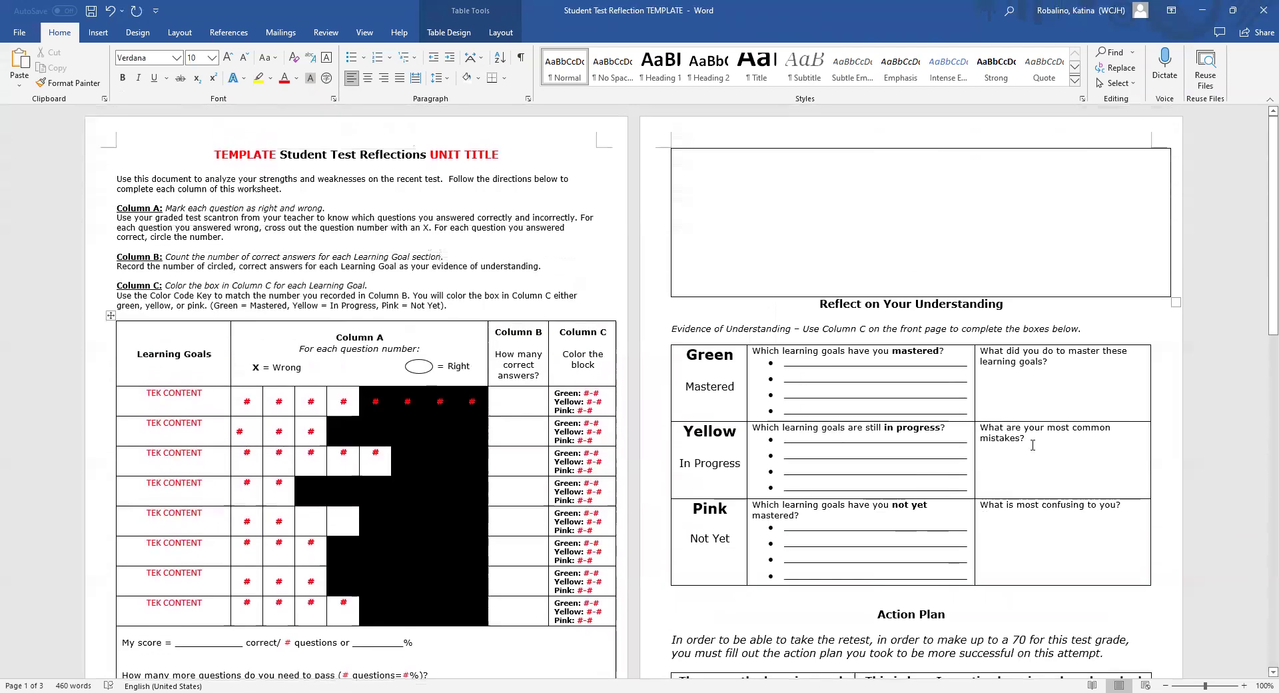
left_click(731, 232)
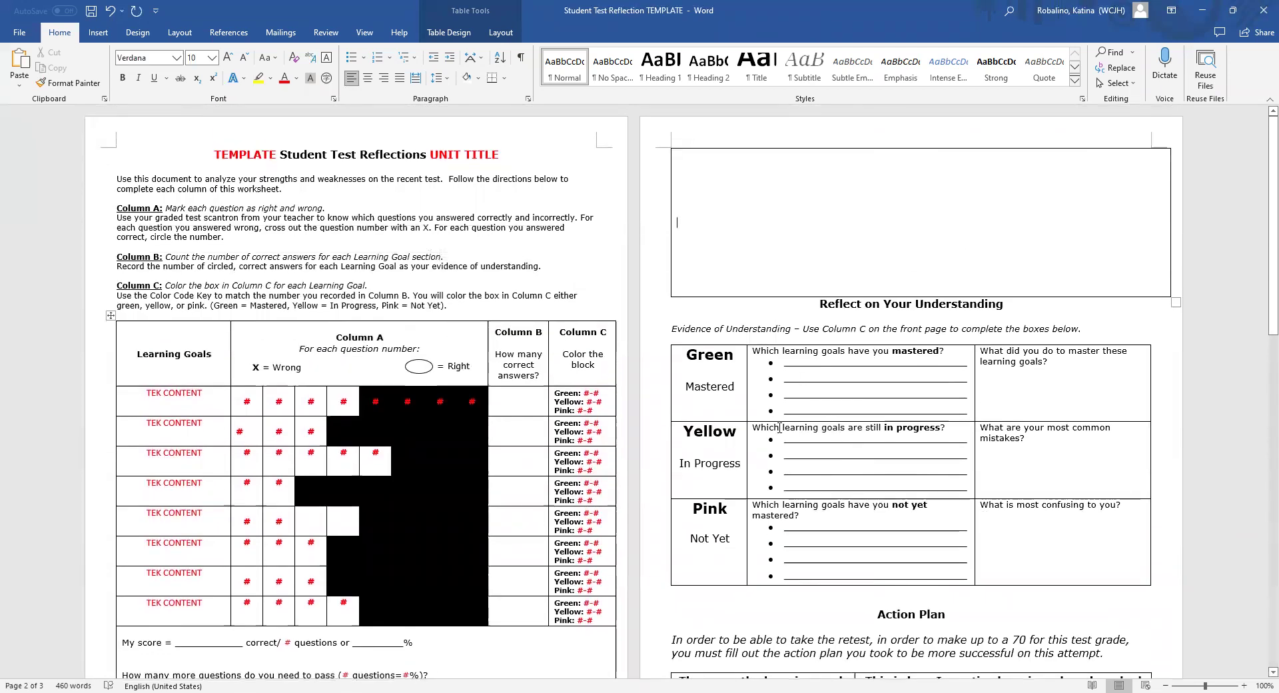
scroll(530, 585, "down", 4)
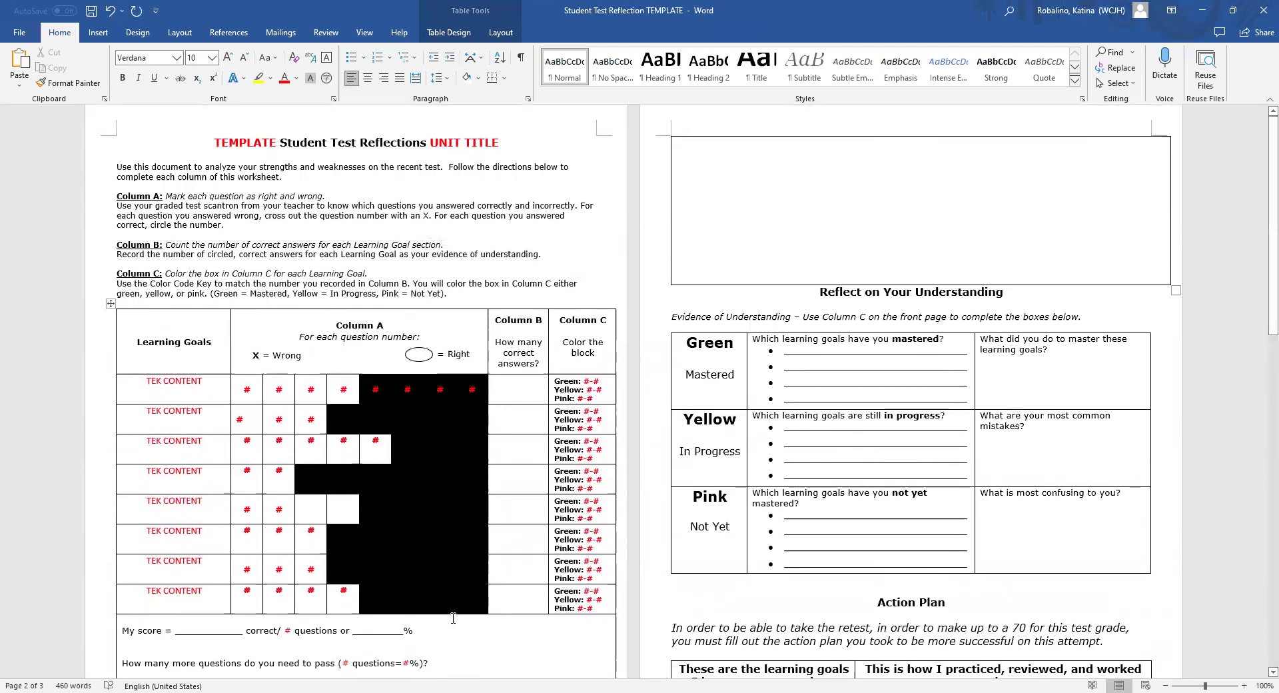
left_click(520, 561)
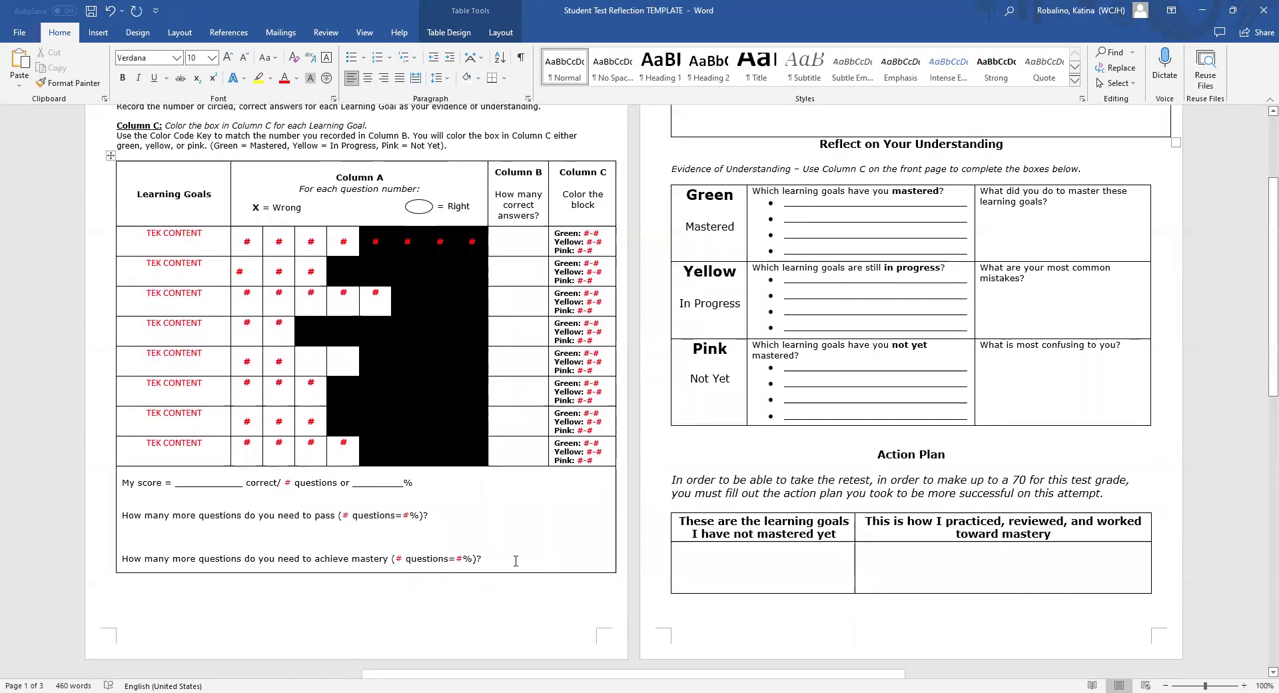
key("Delete")
Step: Delete the leftover empty row at the top of page 2
scroll(516, 561, "up", 4)
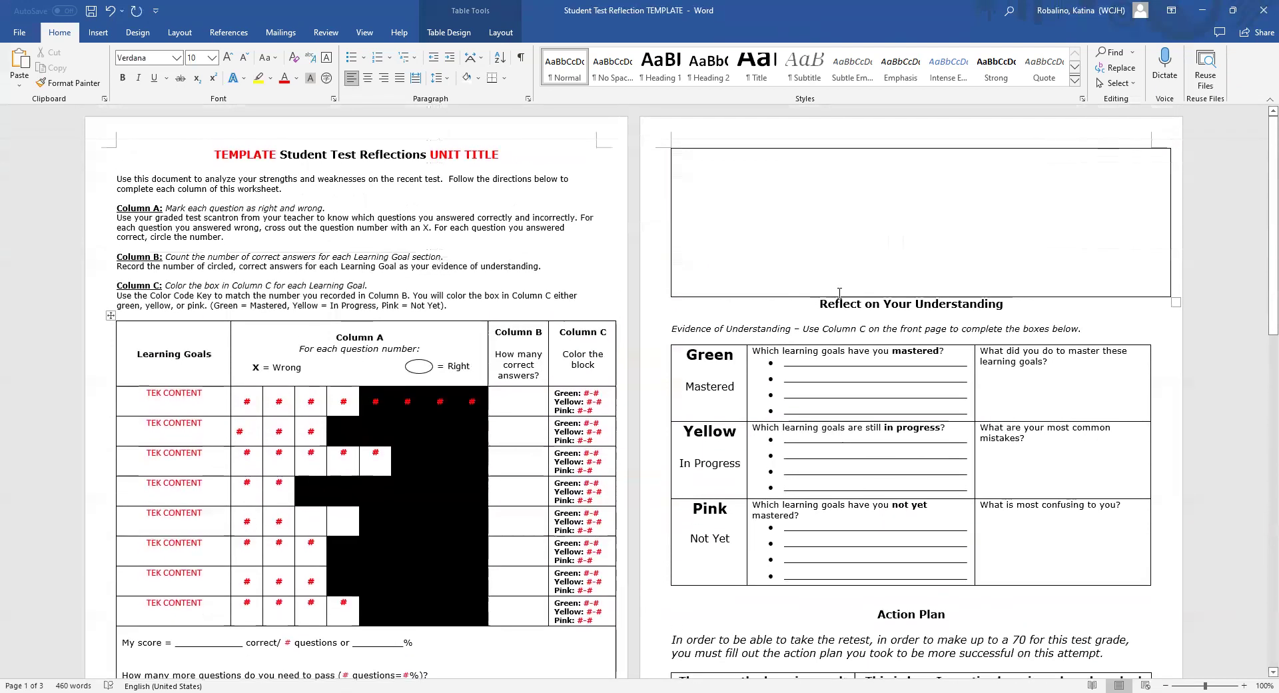
right_click(807, 193)
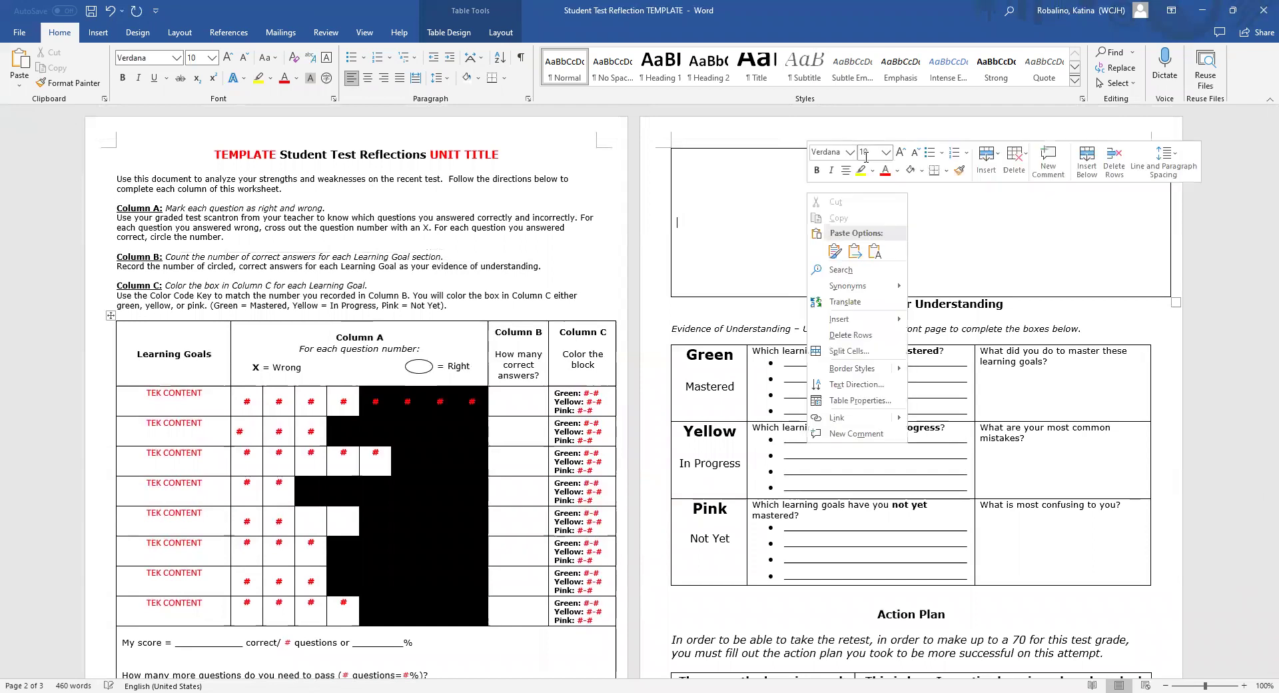
left_click(882, 336)
scroll(325, 506, "down", 4)
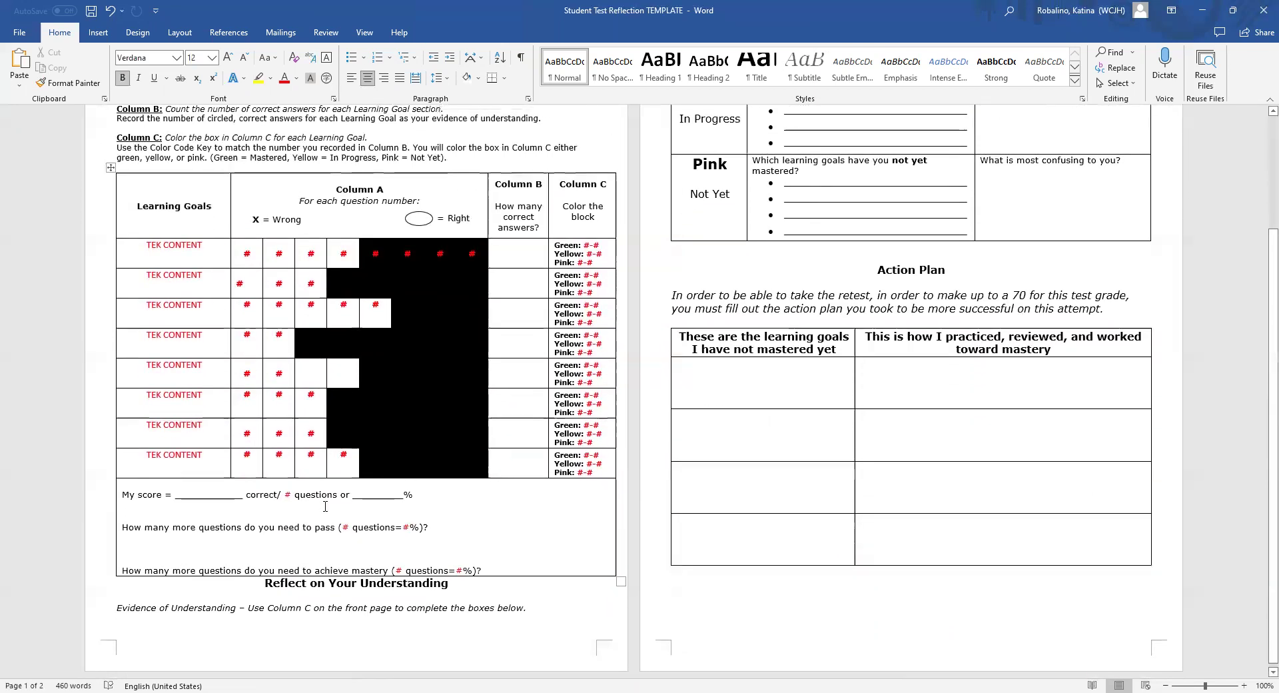
scroll(325, 506, "up", 5)
scroll(185, 575, "down", 4)
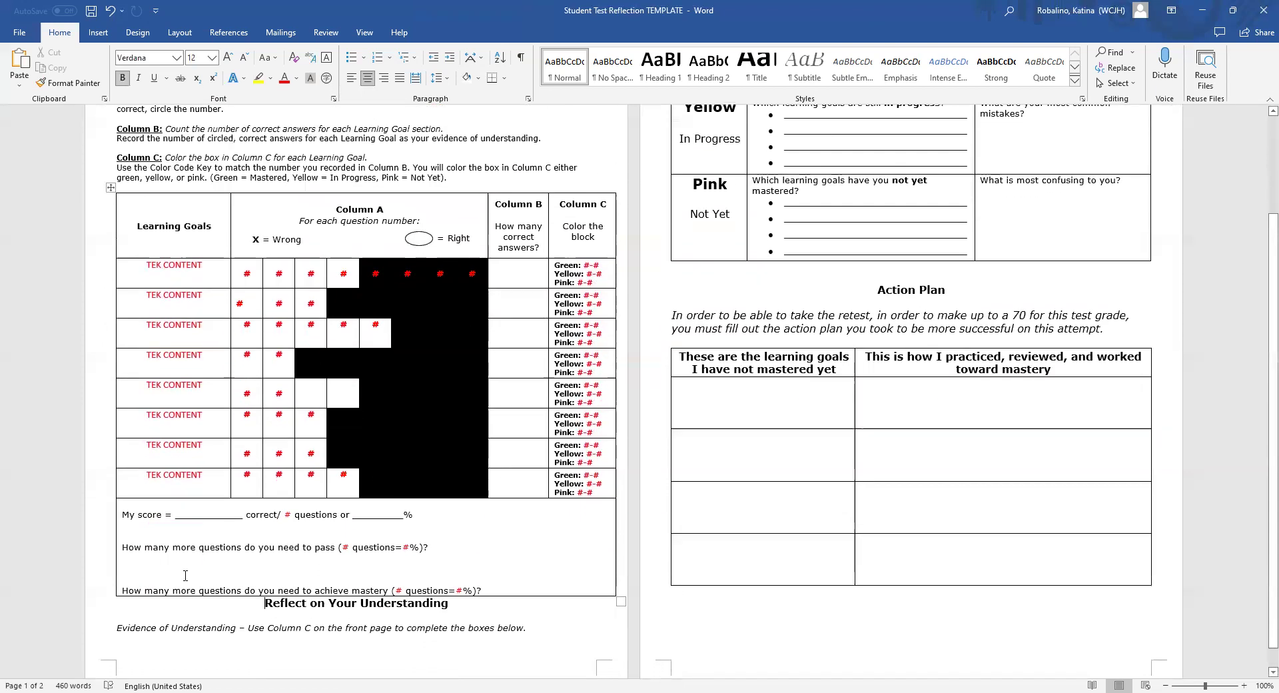